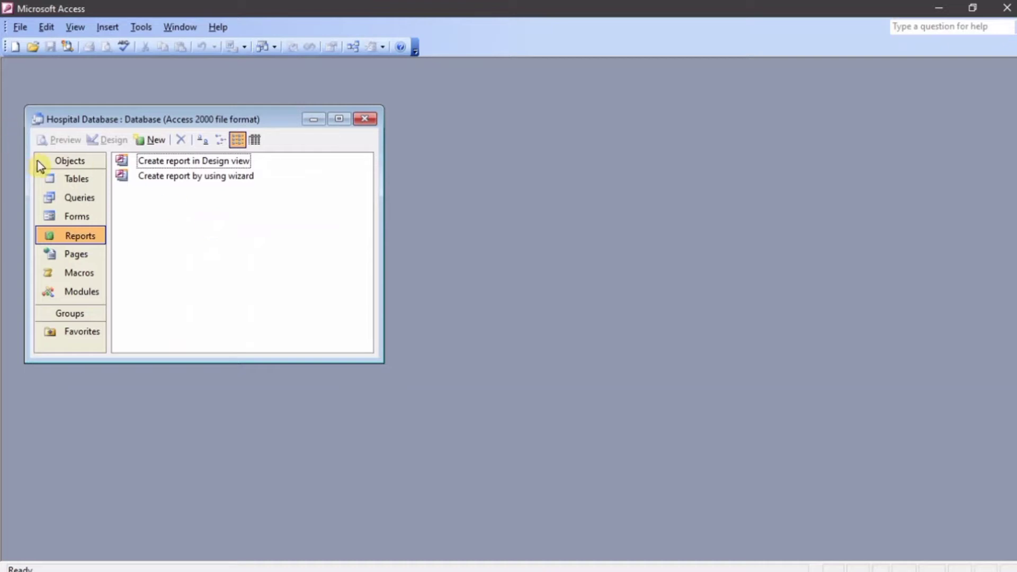
# Create a new query in Design view based on the Doctor Table, Medicine Table and Patient Table
pyautogui.click(78, 180)
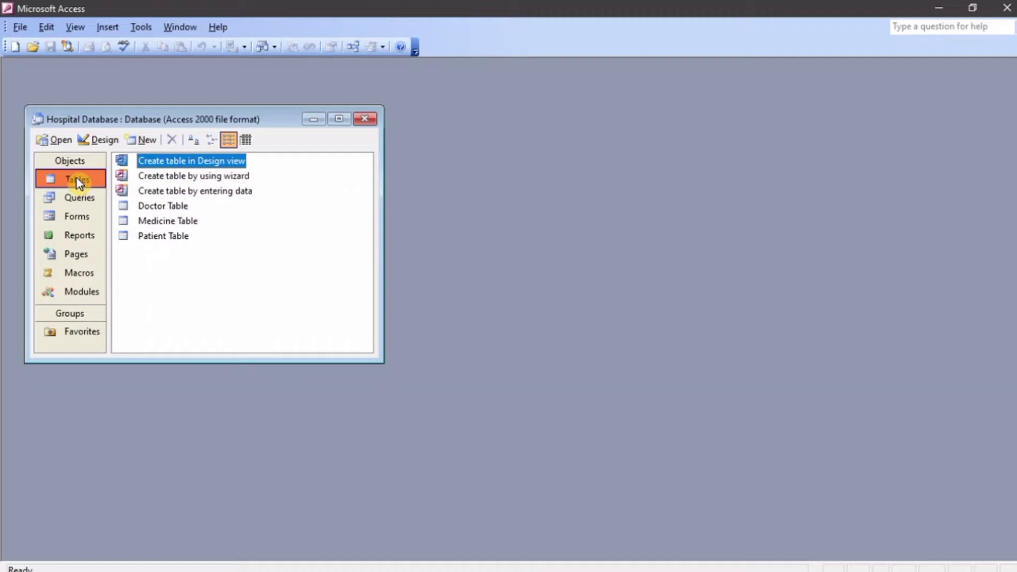
pyautogui.click(79, 198)
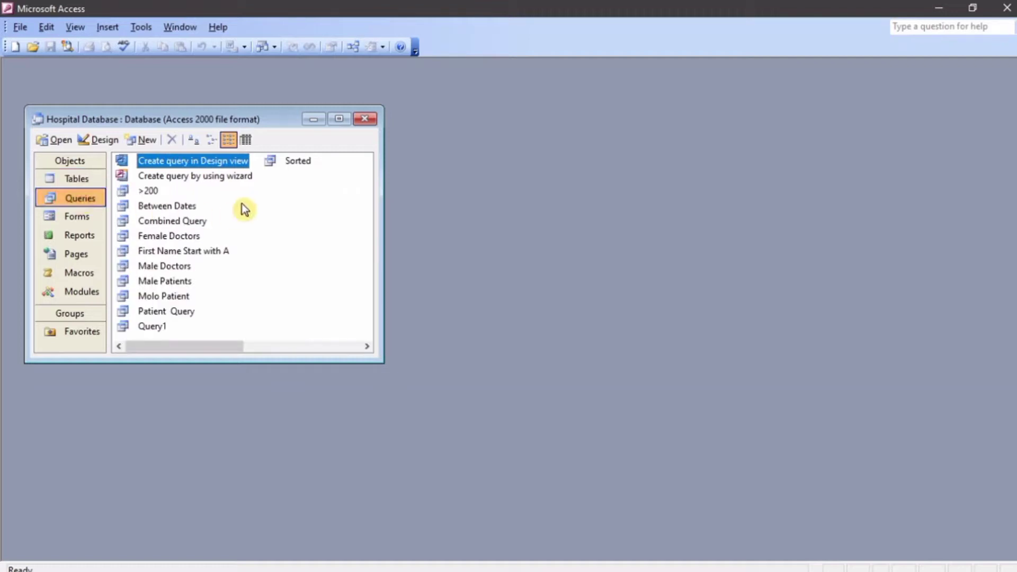
pyautogui.doubleClick(206, 167)
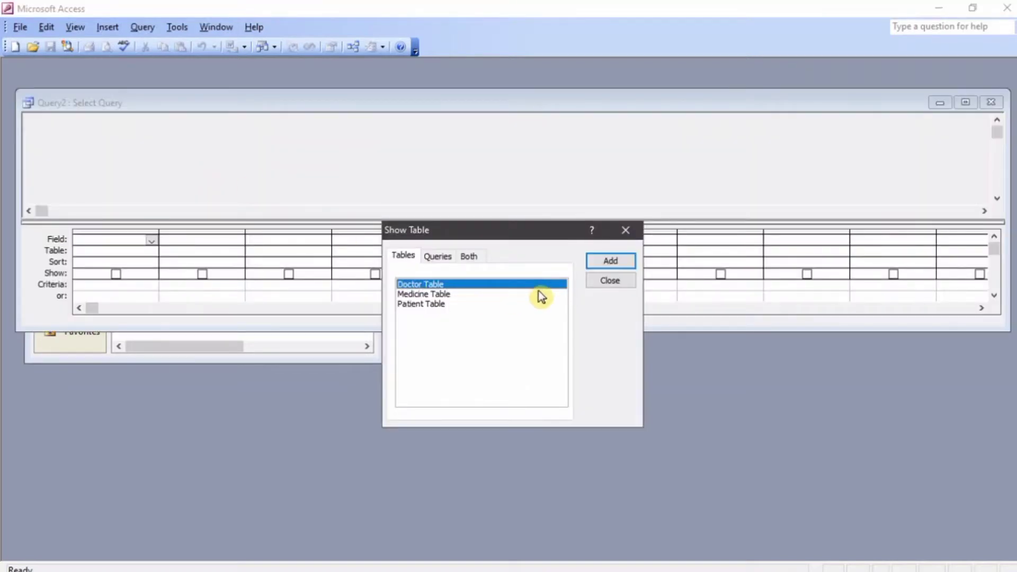
pyautogui.click(603, 262)
pyautogui.click(463, 293)
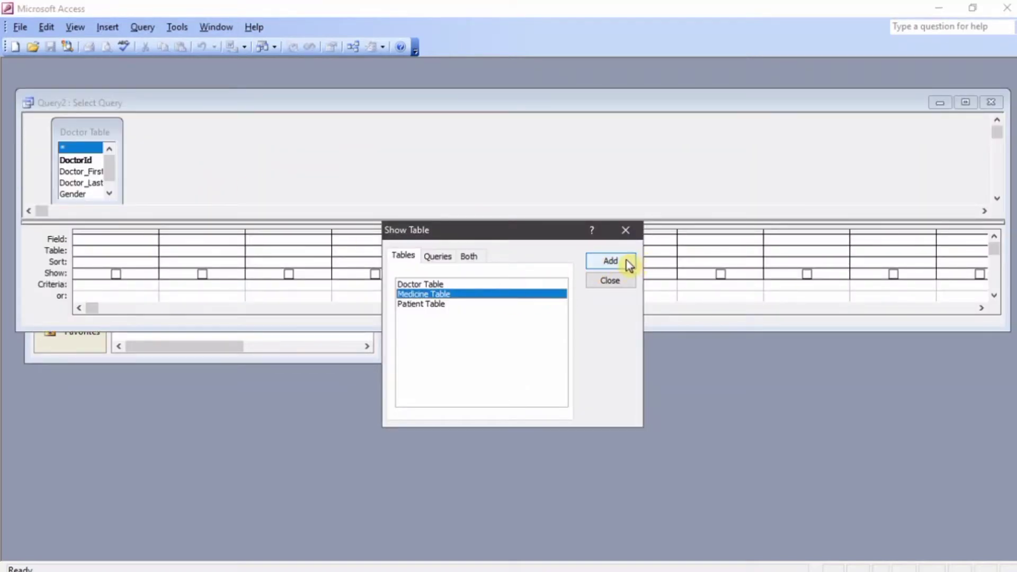
pyautogui.click(627, 262)
pyautogui.click(471, 306)
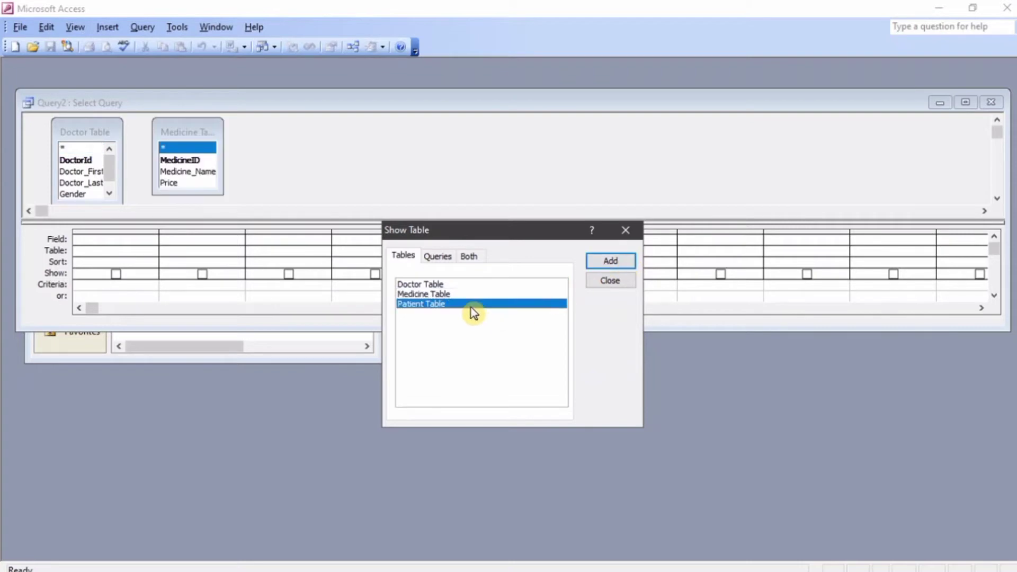
pyautogui.click(610, 260)
pyautogui.click(610, 280)
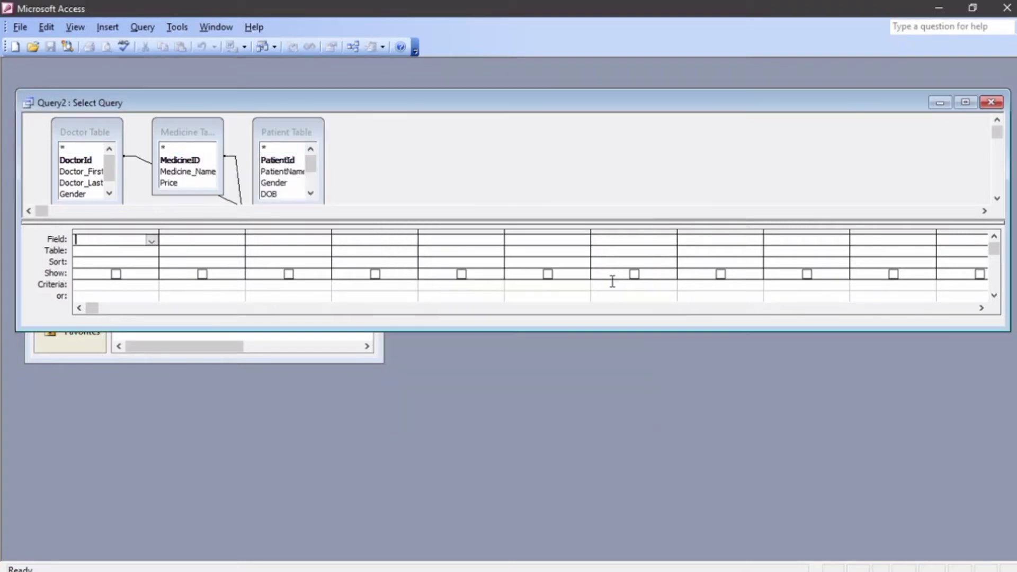
# Add the Doctor_First_Name, Doctor_Last_Name, PatientName and Medicine_Name fields to the query grid
pyautogui.click(78, 175)
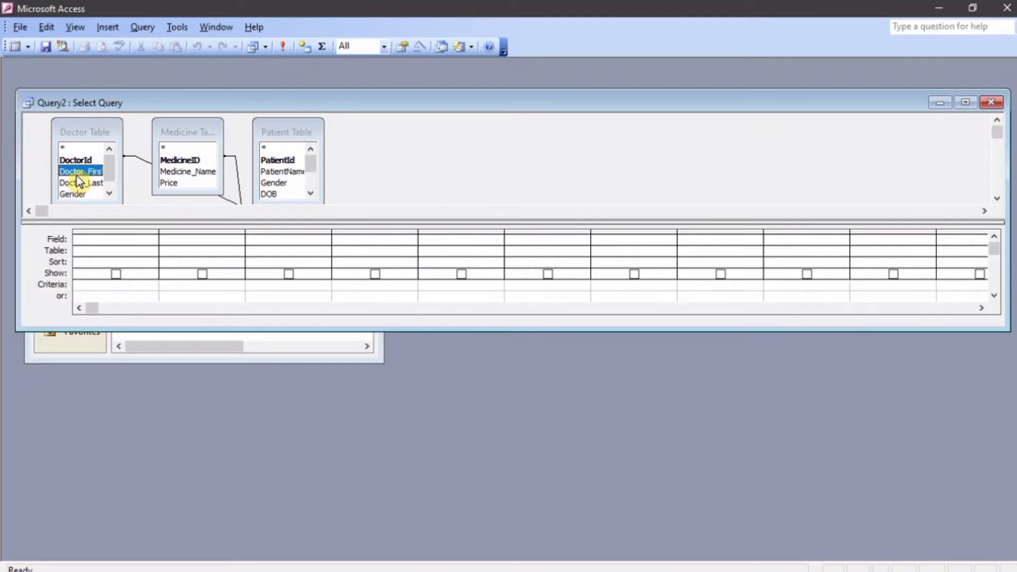
pyautogui.doubleClick(78, 175)
pyautogui.doubleClick(80, 183)
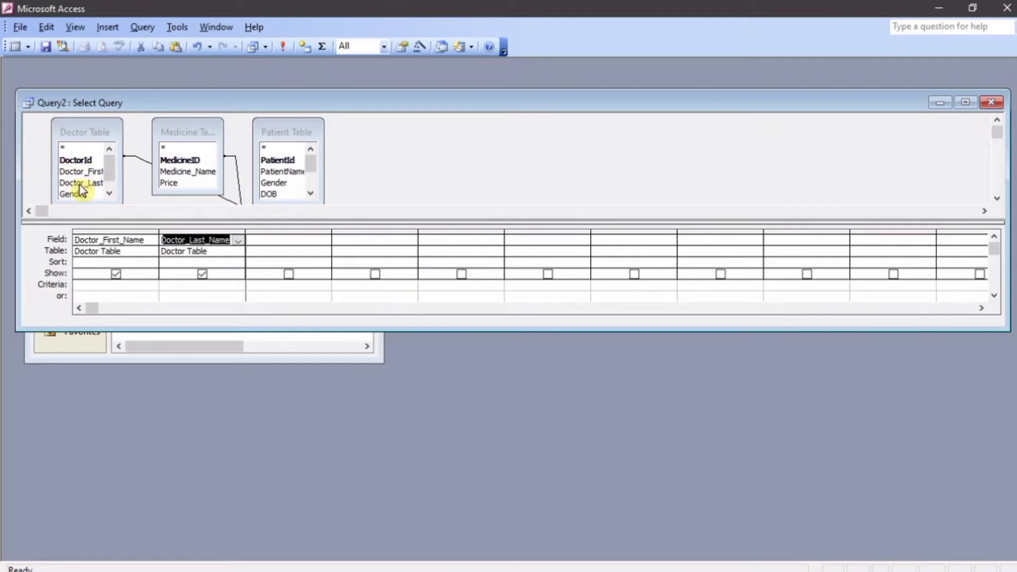
pyautogui.doubleClick(295, 172)
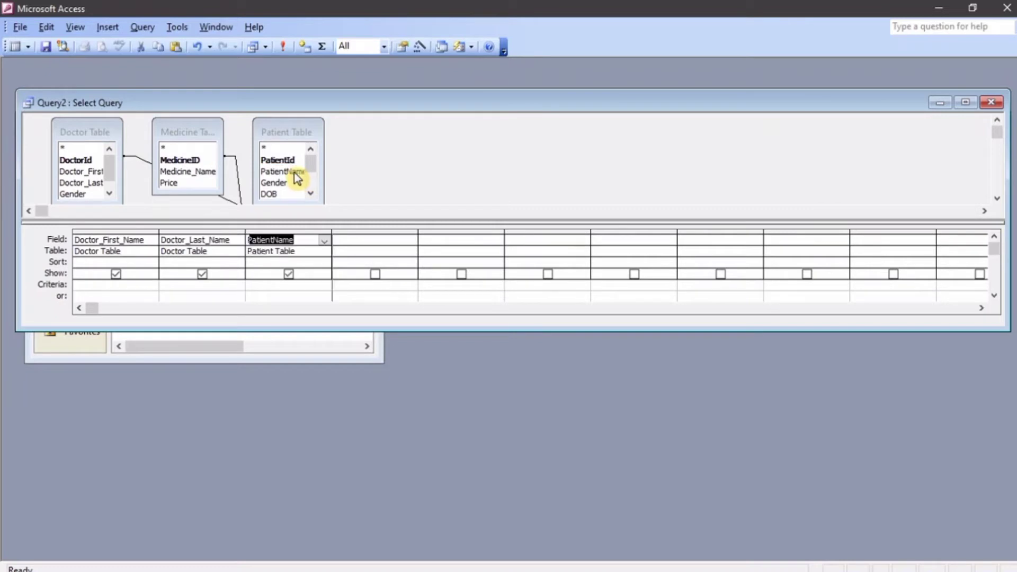
pyautogui.doubleClick(211, 173)
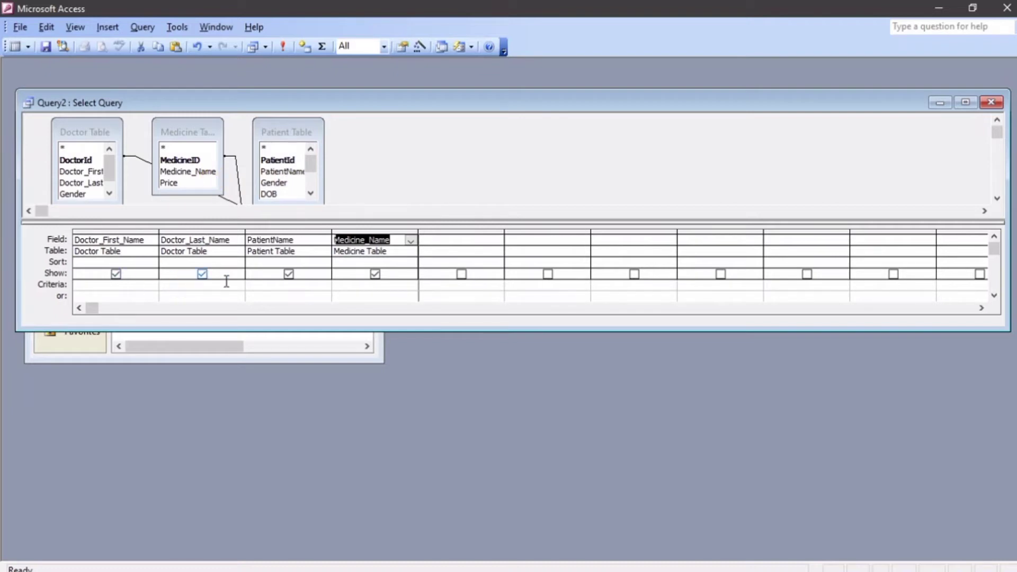
# Sort the query by Doctor_First_Name in ascending order
pyautogui.click(145, 283)
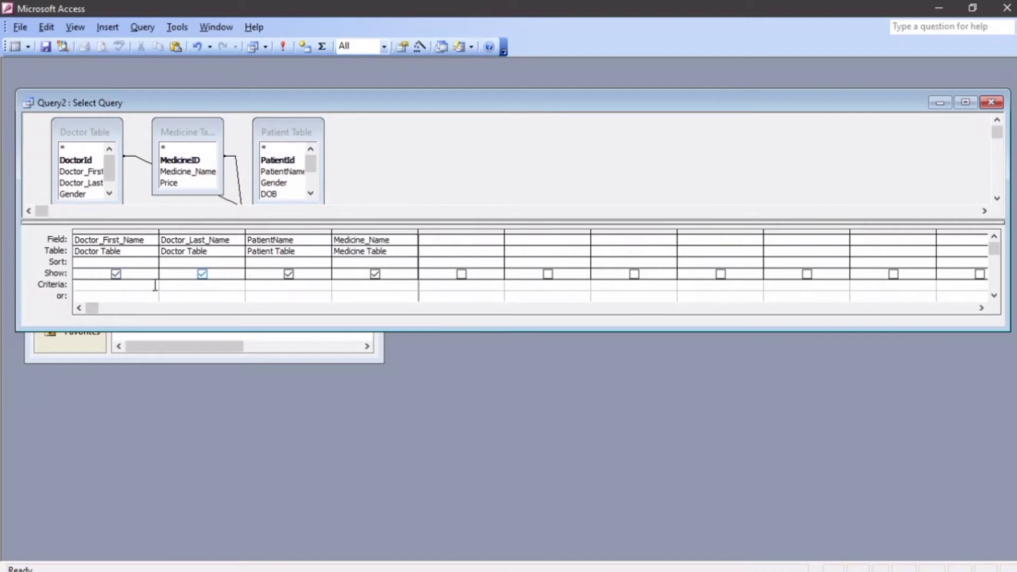
pyautogui.click(133, 265)
pyautogui.click(151, 264)
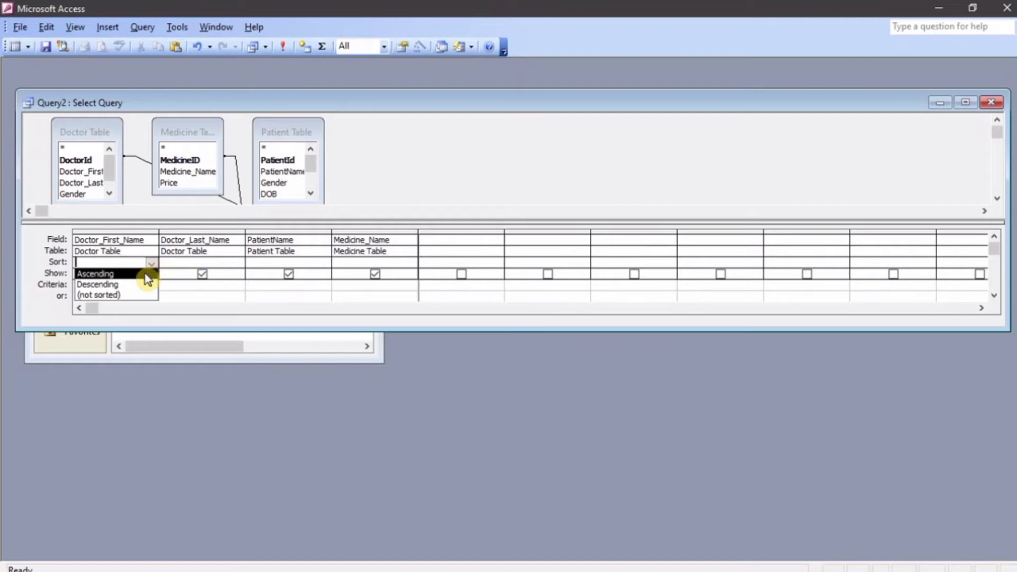
pyautogui.click(146, 274)
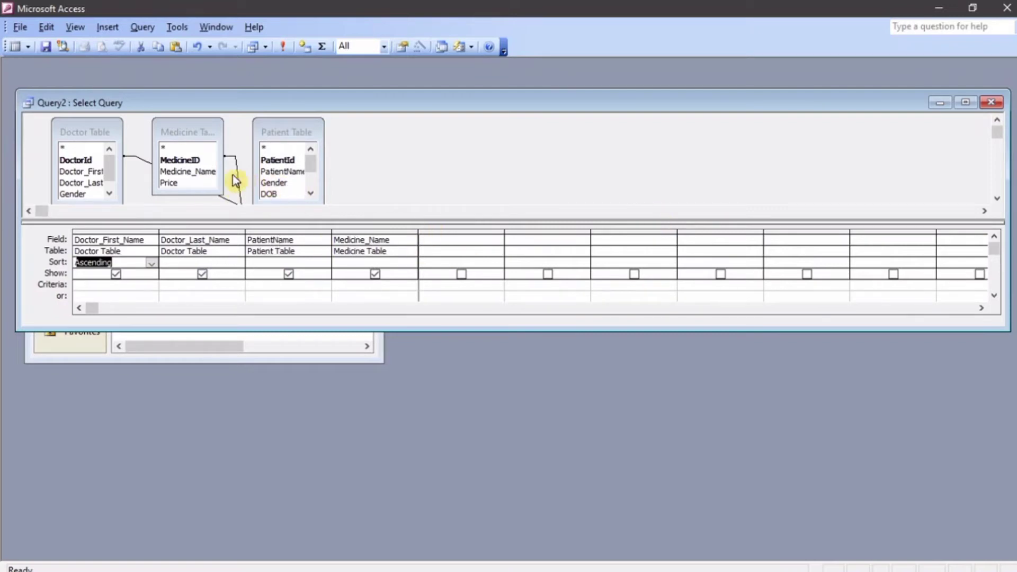
# Add the Price field from the Medicine Table to the query and run it
pyautogui.click(193, 184)
pyautogui.doubleClick(192, 183)
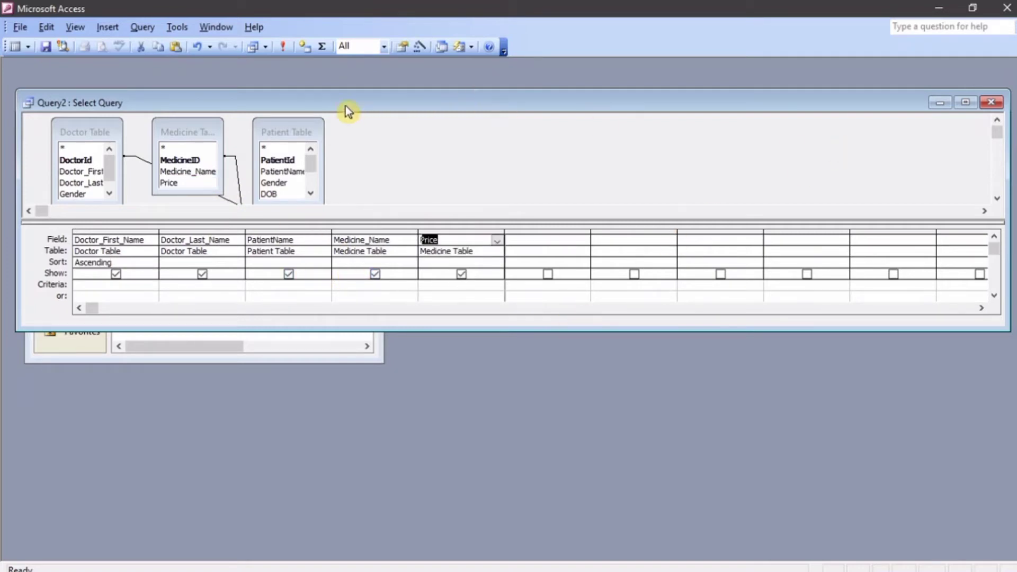
pyautogui.click(284, 47)
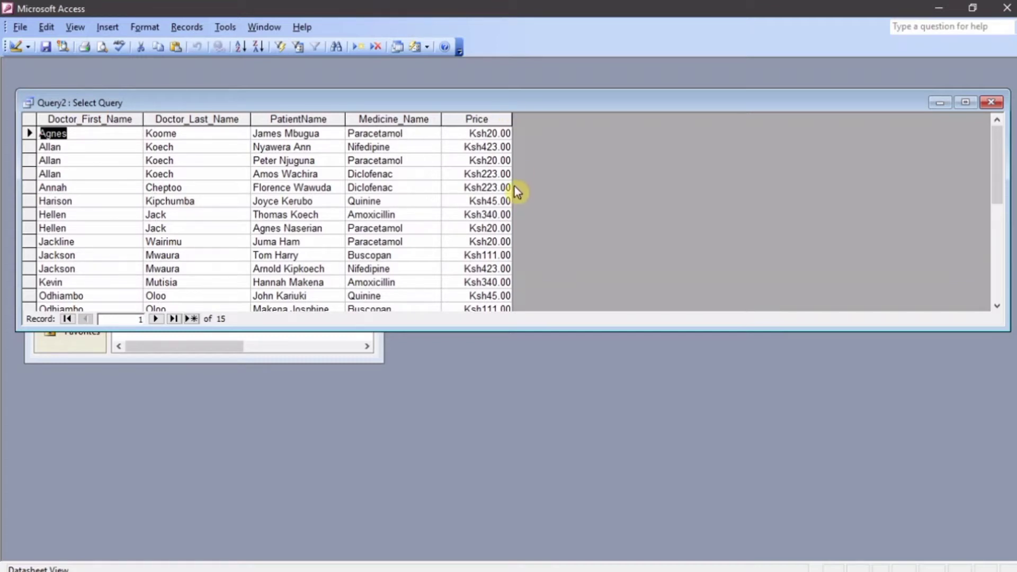
# Close the query results and save the query as Treatment Query
pyautogui.click(990, 102)
pyautogui.click(446, 334)
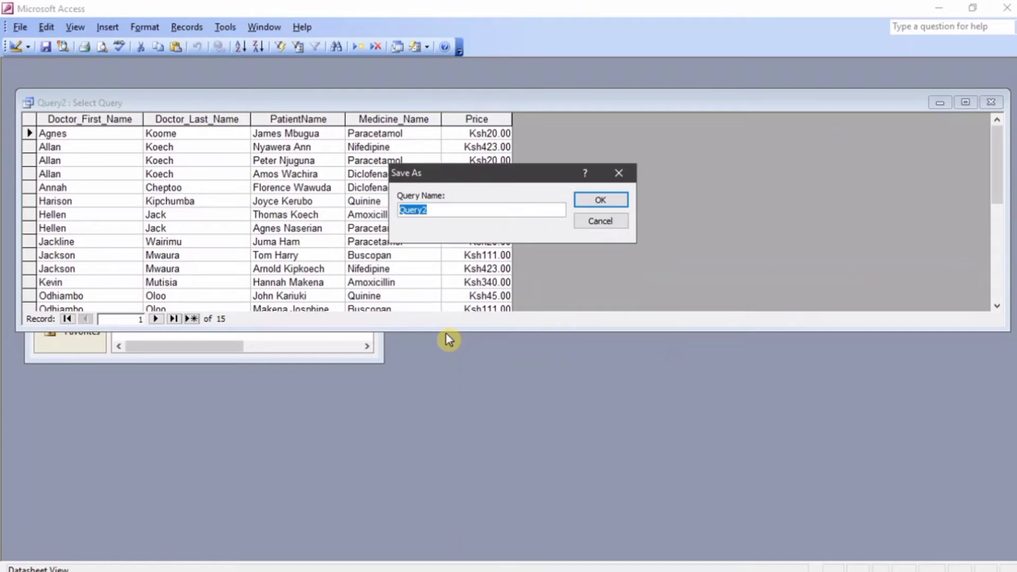
pyautogui.write('Treatment')
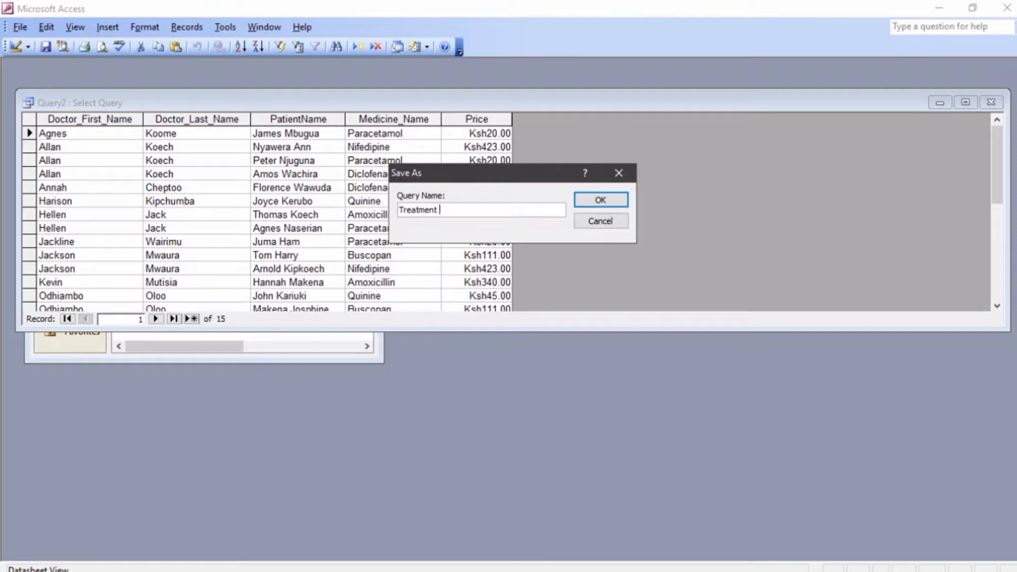
pyautogui.write(' Query')
pyautogui.click(603, 201)
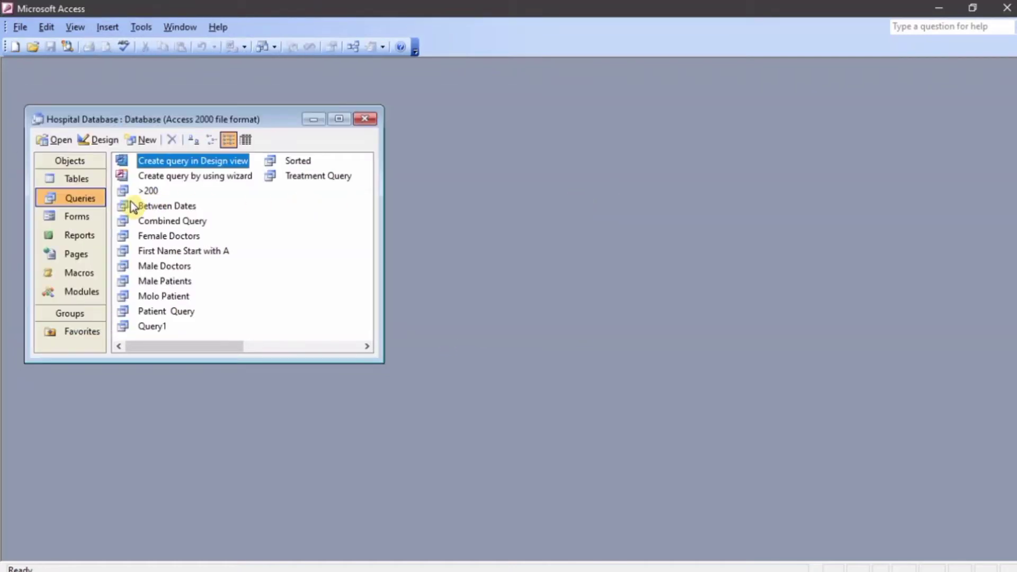
# Start a report with the Report Wizard and include all fields from Treatment Query
pyautogui.click(77, 236)
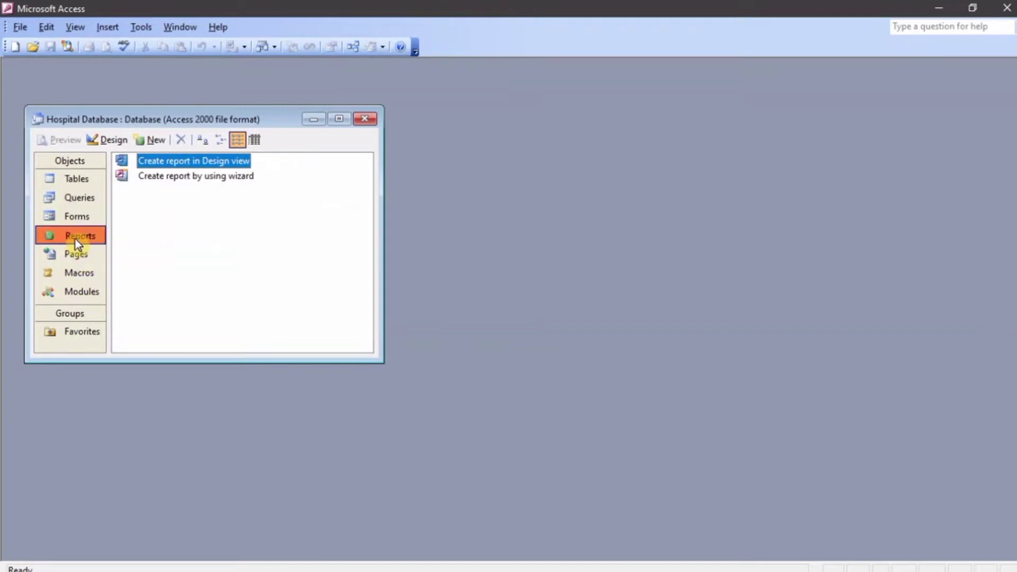
pyautogui.click(204, 180)
pyautogui.doubleClick(196, 178)
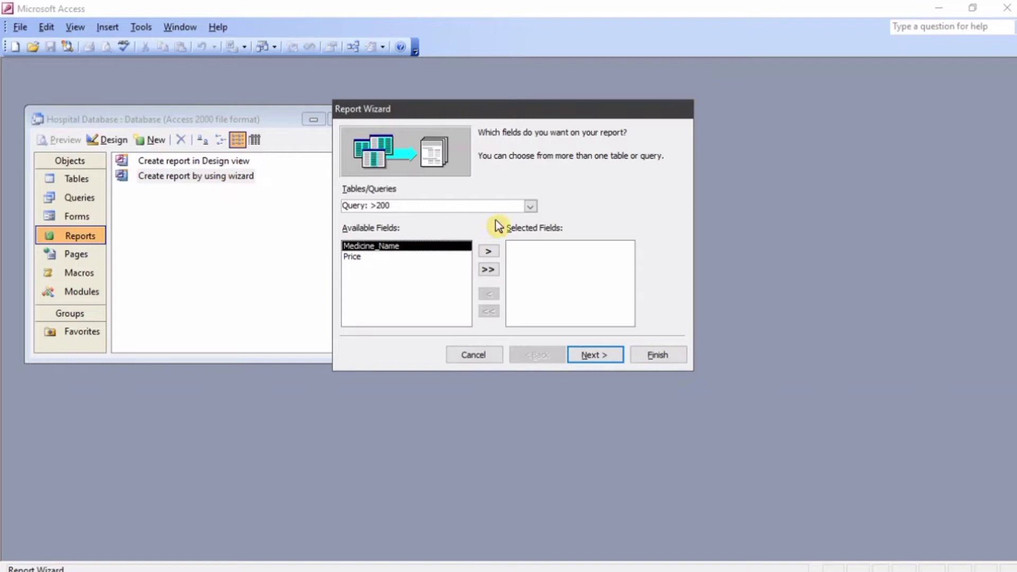
pyautogui.click(529, 206)
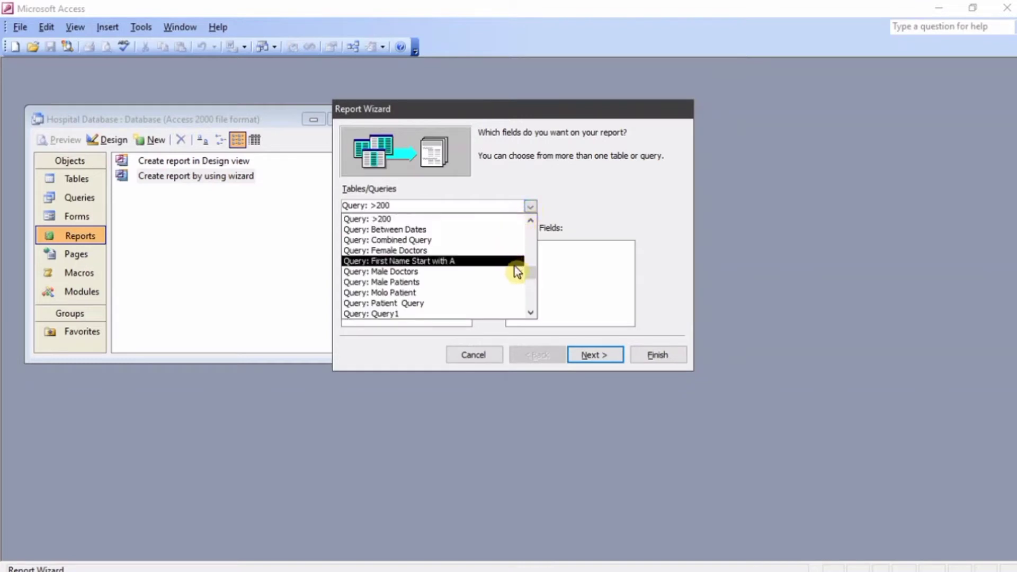
pyautogui.moveTo(535, 261); pyautogui.dragTo(531, 303)
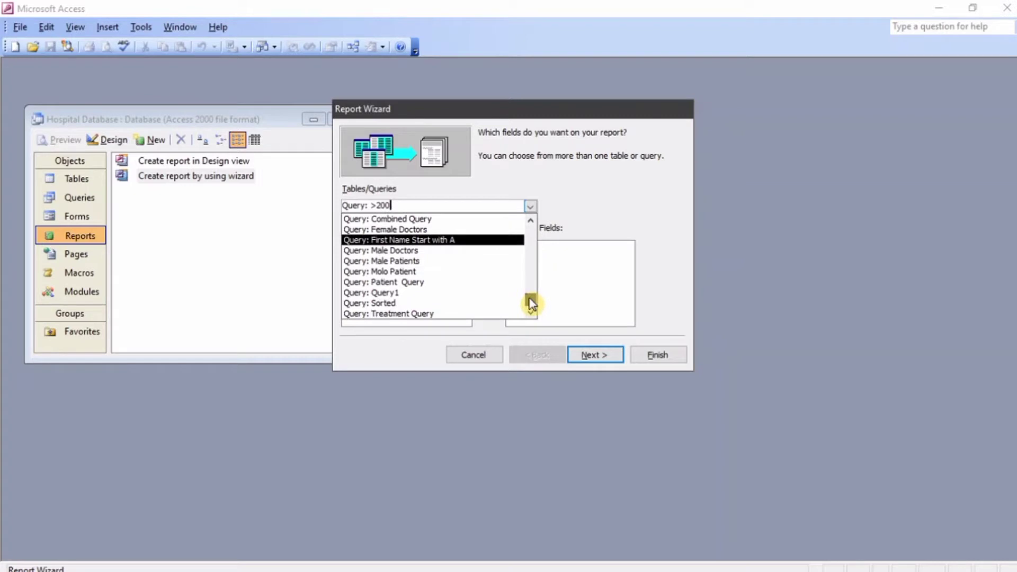
pyautogui.click(475, 315)
pyautogui.click(487, 270)
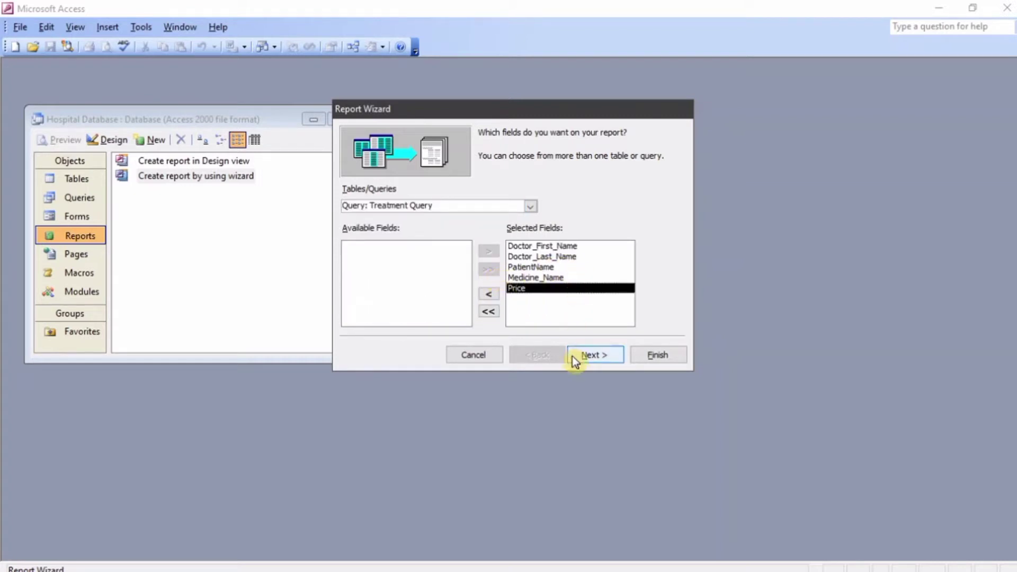
pyautogui.click(586, 356)
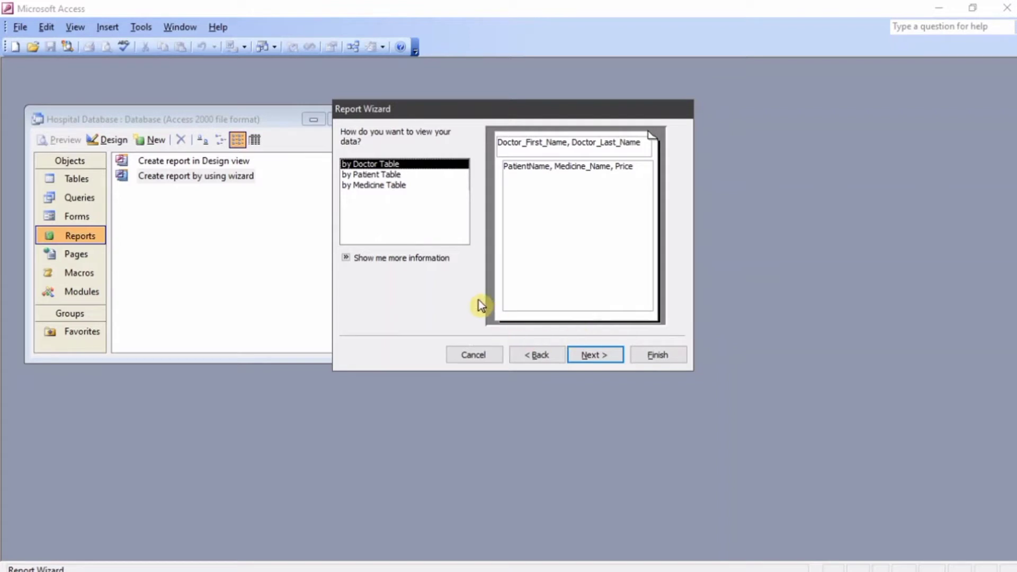
# Keep the report data viewed by Doctor Table, with no extra grouping levels and no sort fields
pyautogui.click(582, 356)
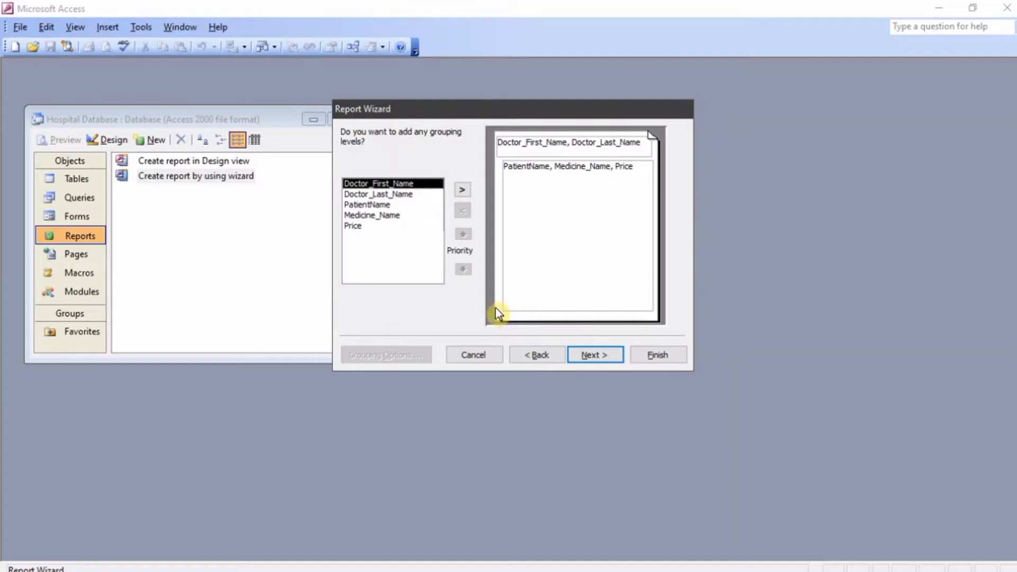
pyautogui.click(589, 361)
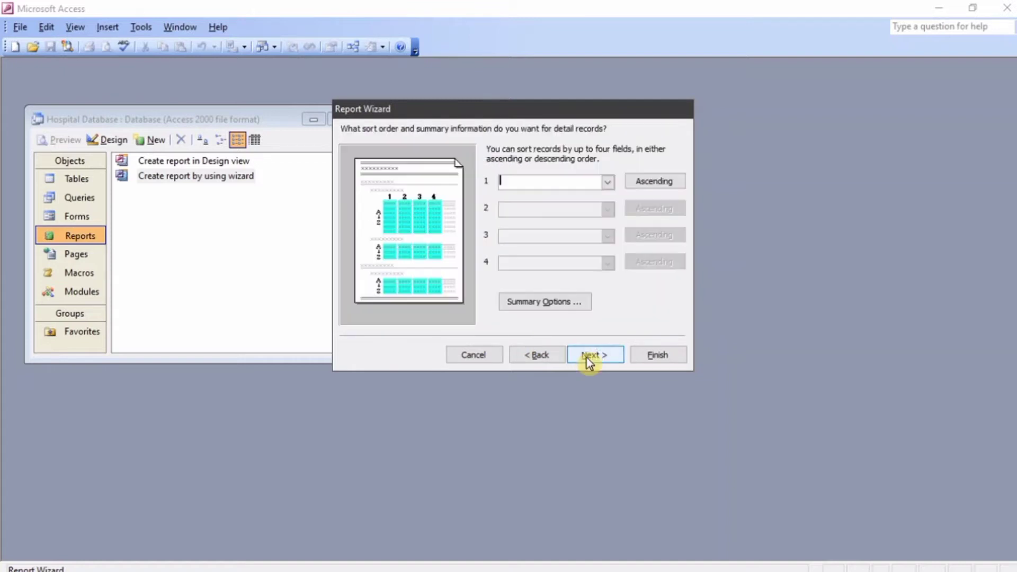
pyautogui.click(607, 182)
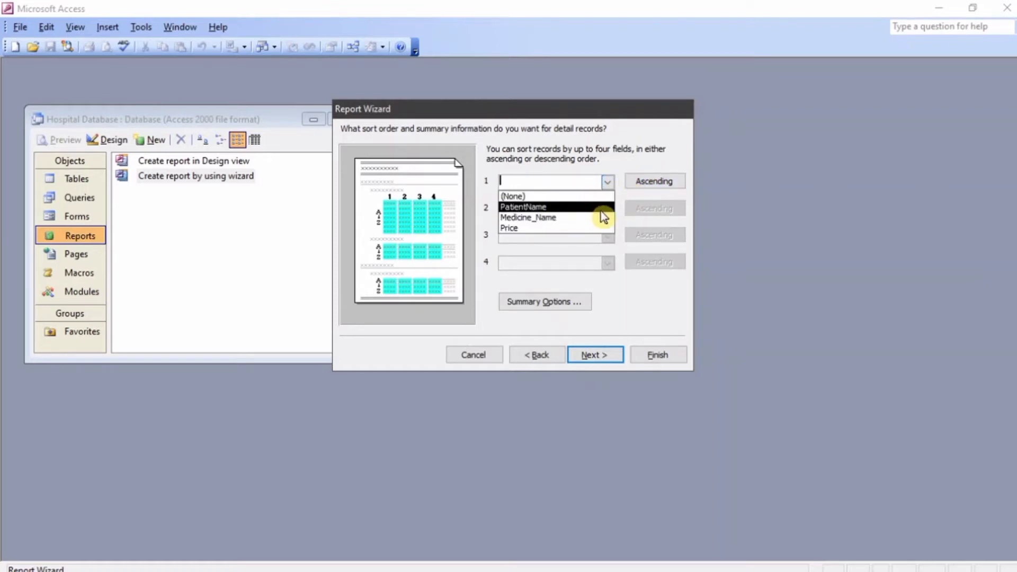
pyautogui.click(626, 286)
pyautogui.click(601, 355)
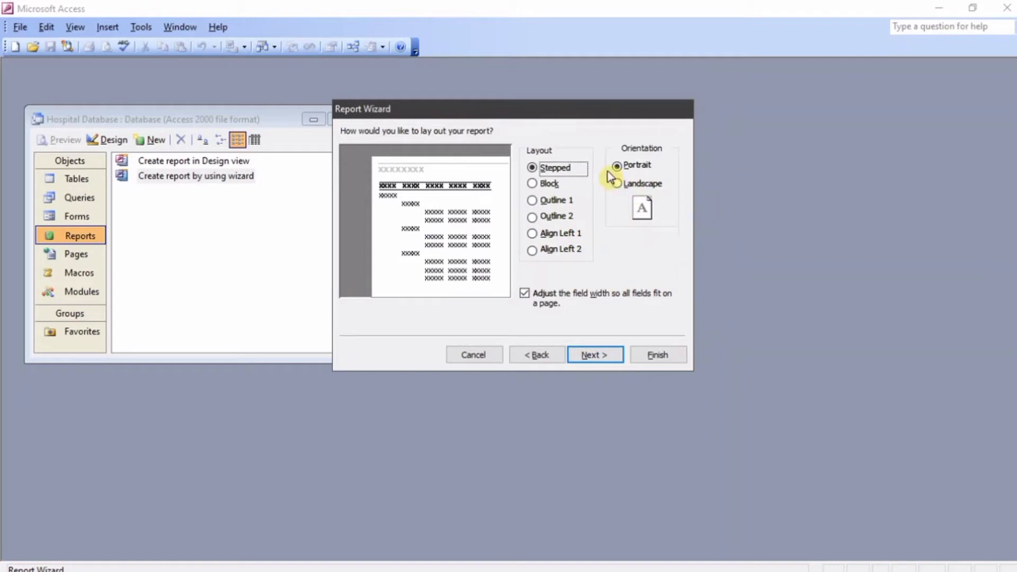
# Set the report orientation to Landscape, keeping the Stepped layout
pyautogui.click(645, 184)
pyautogui.click(644, 172)
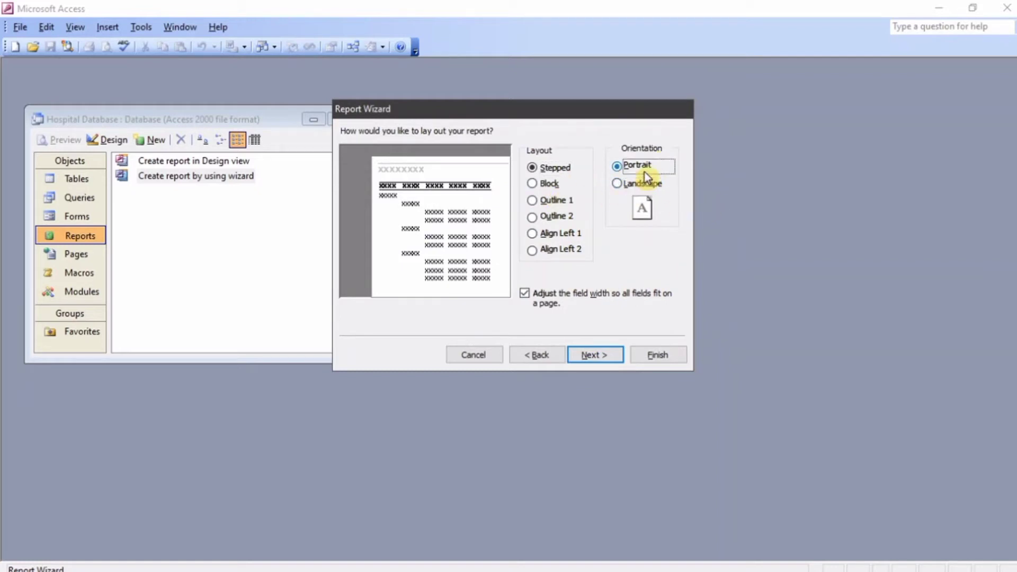
pyautogui.click(644, 182)
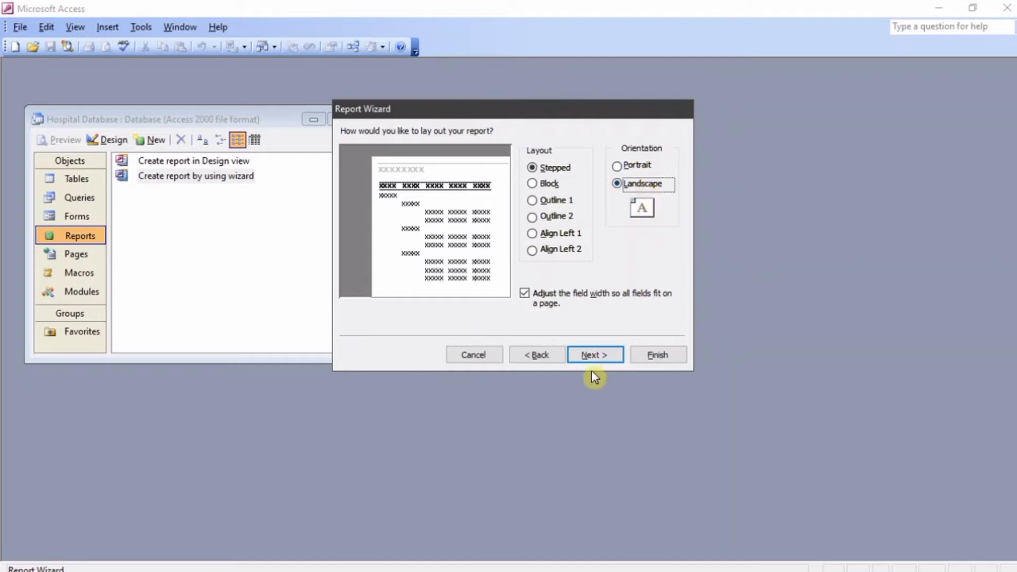
pyautogui.click(599, 355)
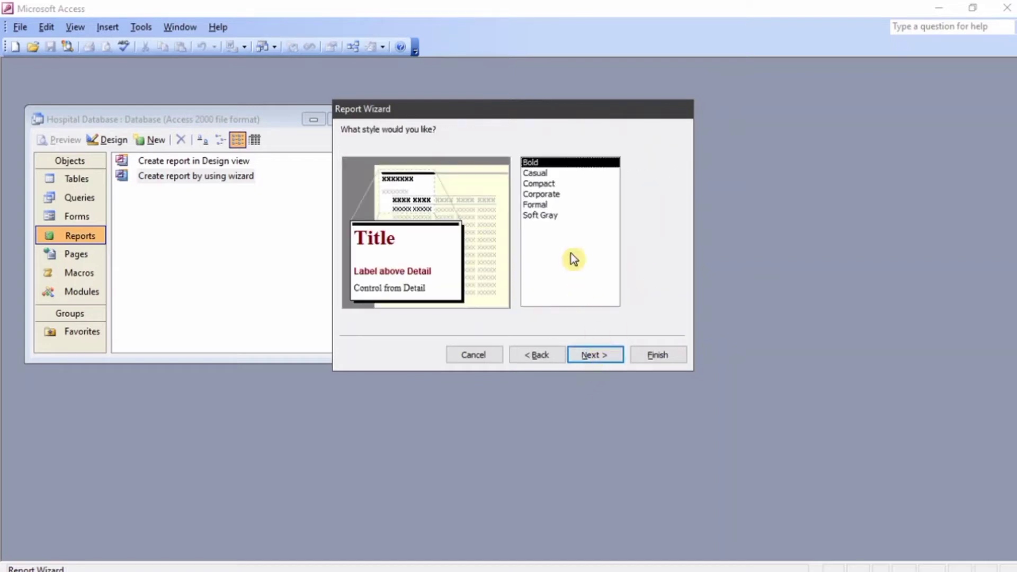
# Compare the Corporate, Formal and Soft Gray report styles and choose Soft Gray
pyautogui.click(556, 195)
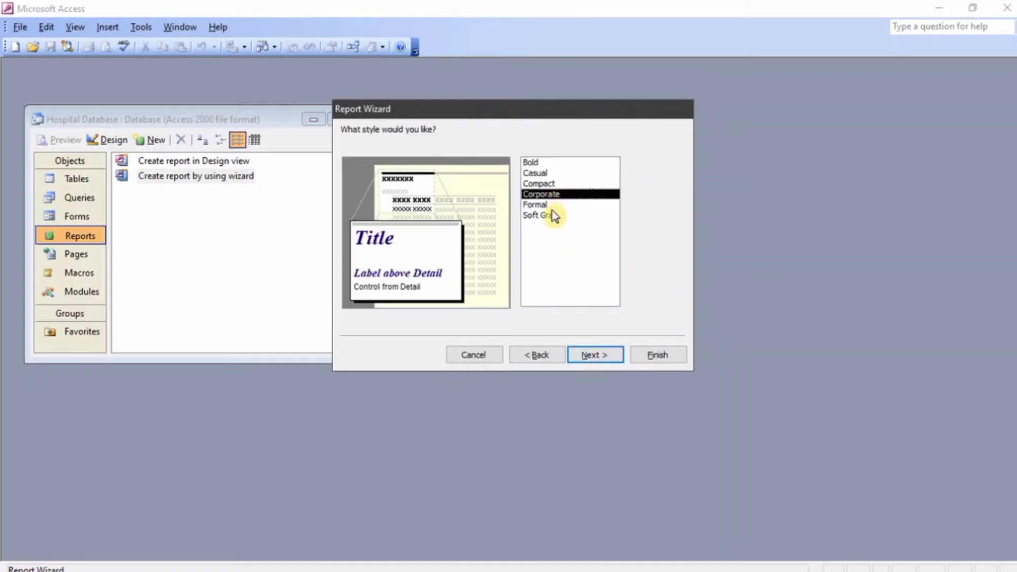
pyautogui.click(551, 215)
pyautogui.click(551, 196)
pyautogui.click(551, 216)
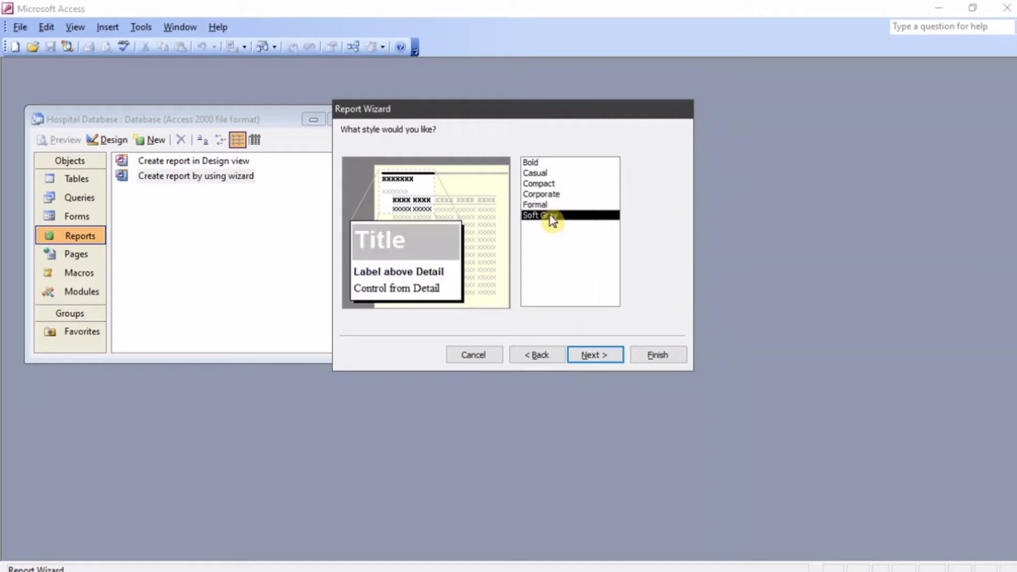
pyautogui.click(551, 205)
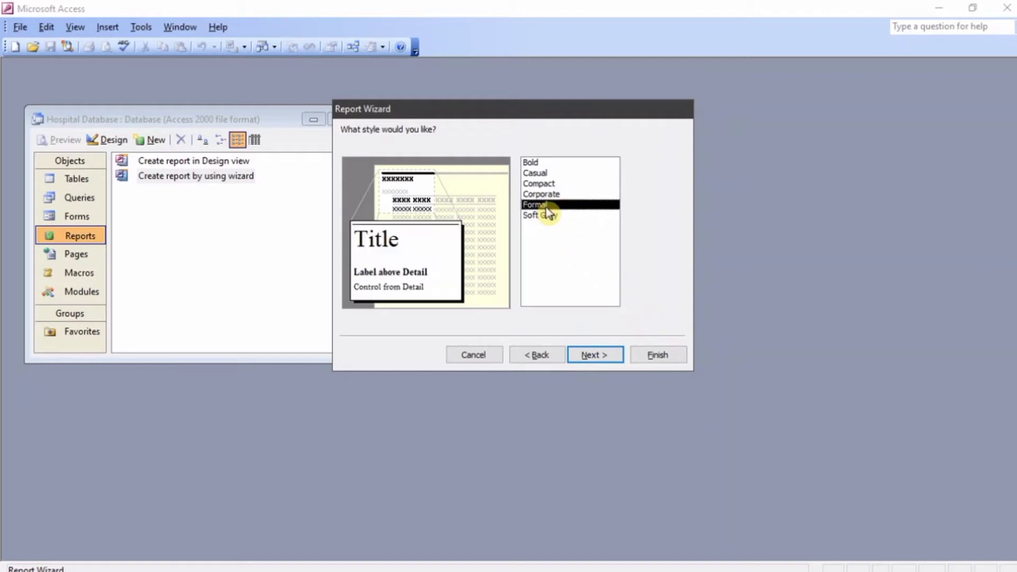
pyautogui.click(549, 215)
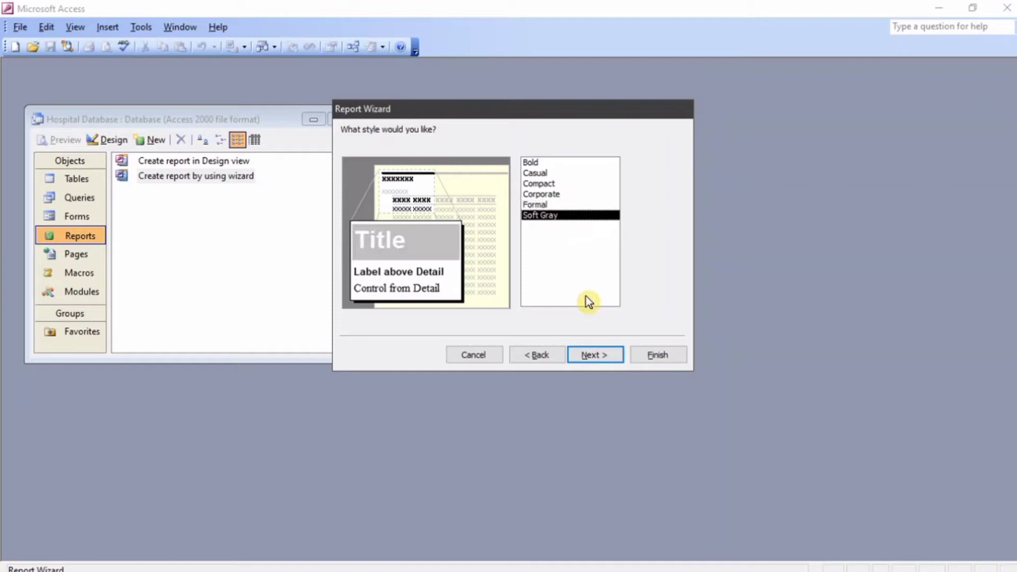
# Keep the Soft Gray style, title the report Treatment Report, and finish the wizard with the report preview
pyautogui.click(592, 355)
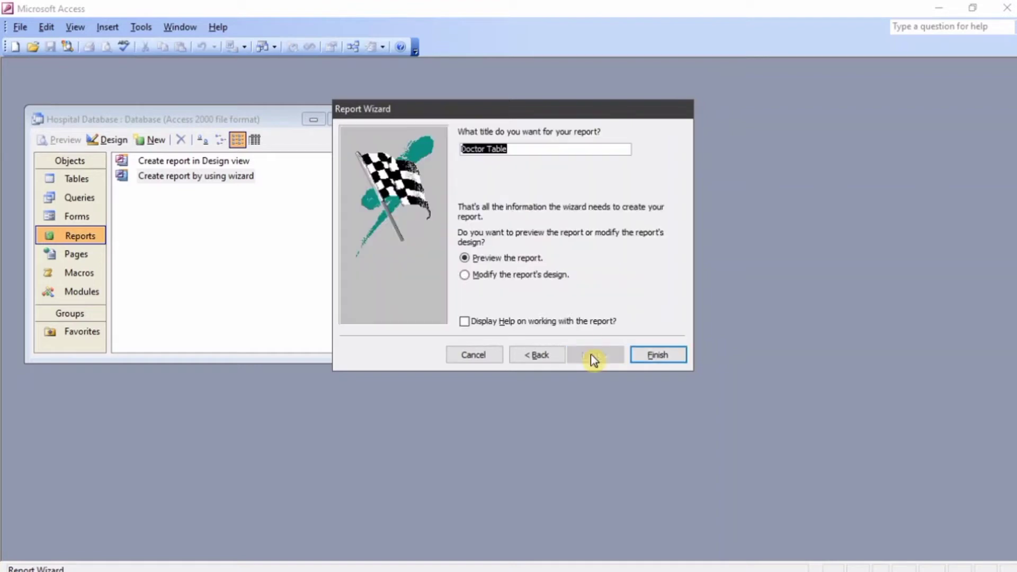
pyautogui.click(513, 146)
pyautogui.press('BackSpace')
pyautogui.press('BackSpace')
pyautogui.press('BackSpace')
pyautogui.press('BackSpace')
pyautogui.press('BackSpace')
pyautogui.press('BackSpace')
pyautogui.press('BackSpace')
pyautogui.press('BackSpace')
pyautogui.press('BackSpace')
pyautogui.press('BackSpace')
pyautogui.write('T')
pyautogui.write('reatment Report')
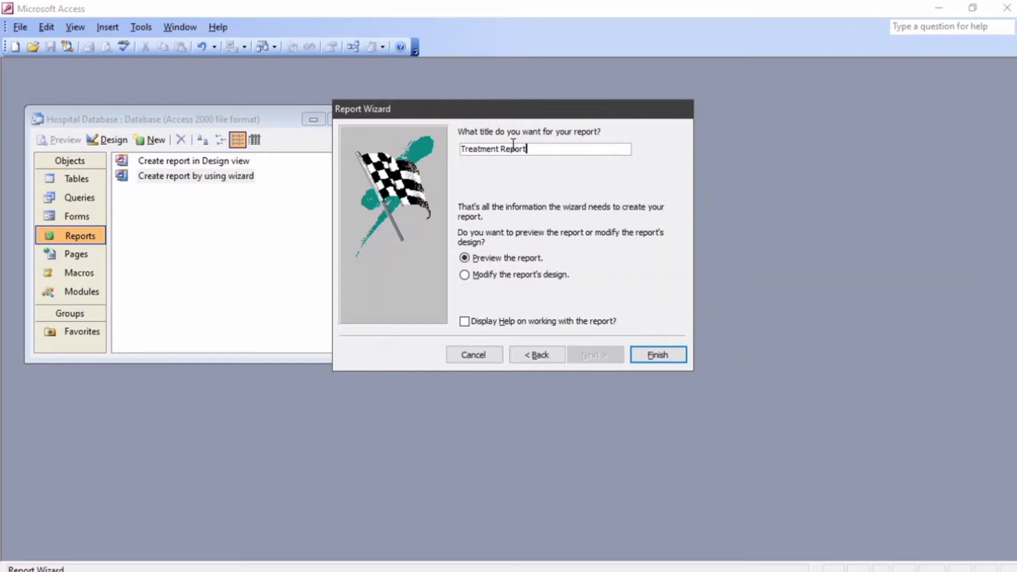
pyautogui.click(652, 360)
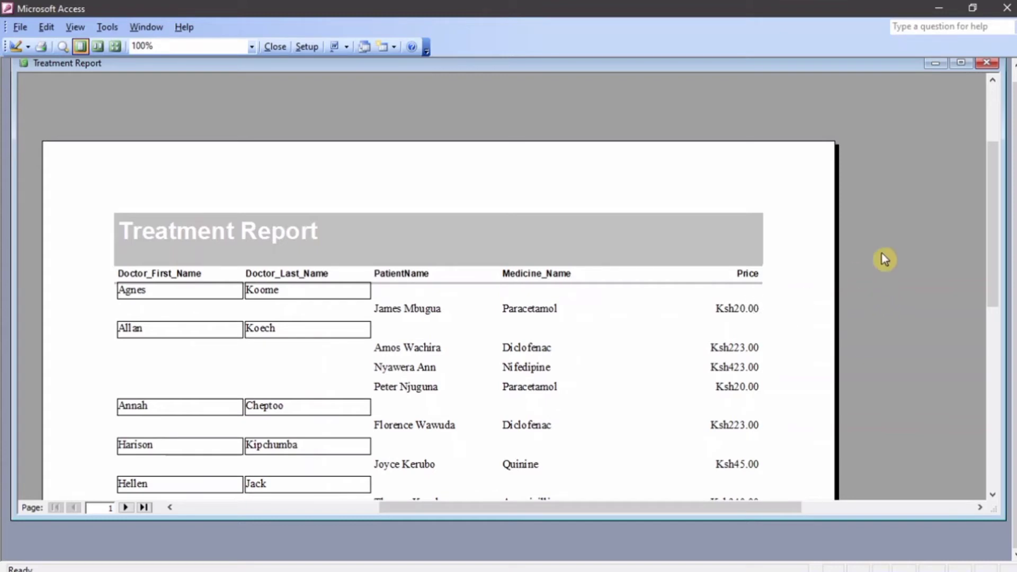
# Look through both pages of the Treatment Report preview, from the title down to the page footers
pyautogui.moveTo(992, 215); pyautogui.dragTo(990, 231)
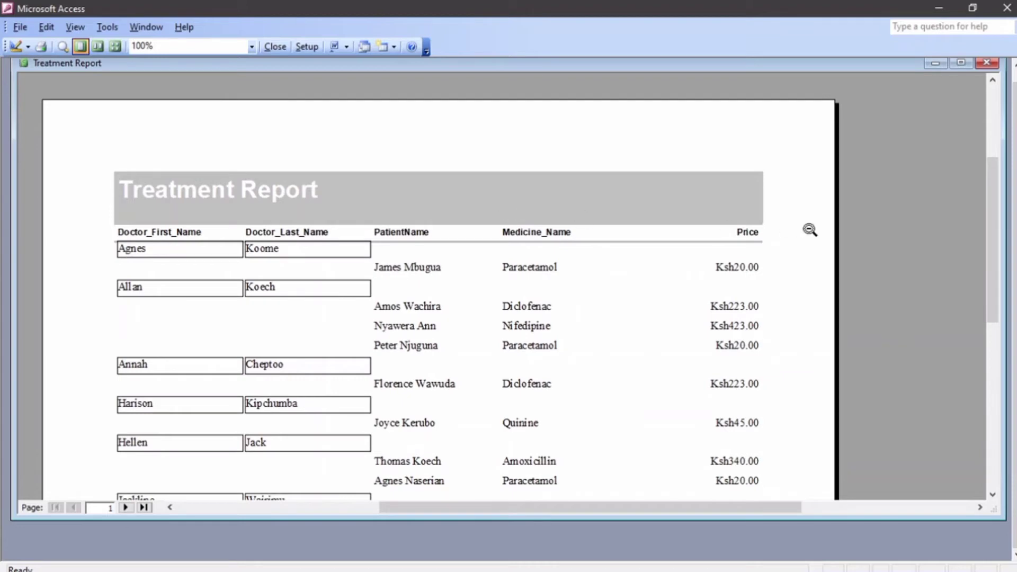
pyautogui.moveTo(990, 219); pyautogui.dragTo(984, 304)
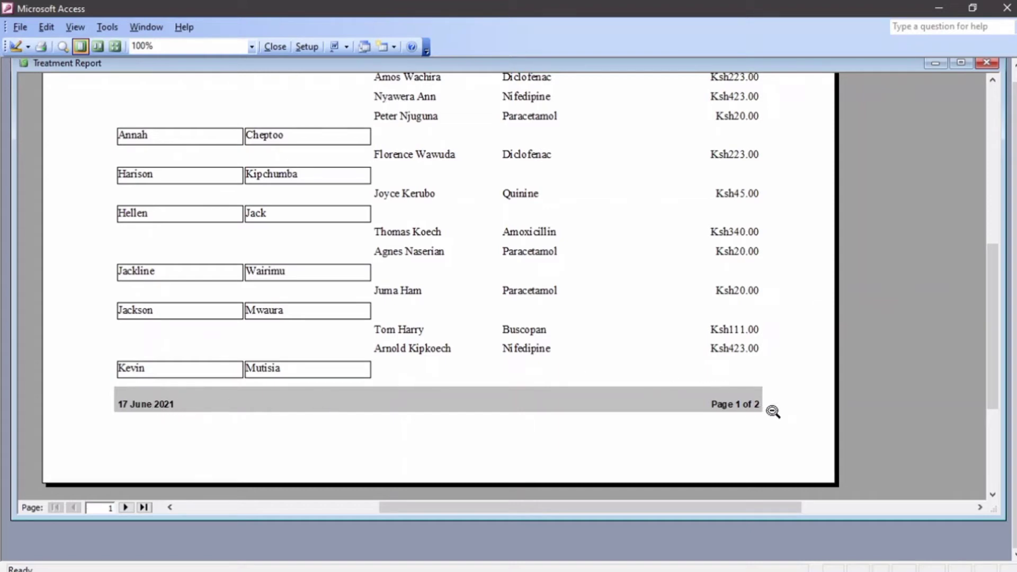
pyautogui.click(126, 507)
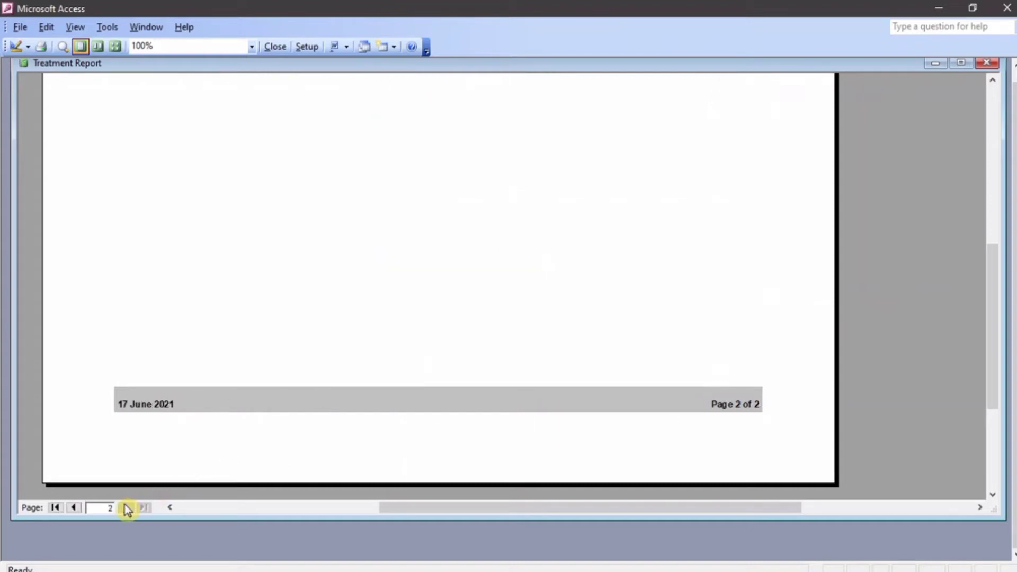
pyautogui.moveTo(993, 356); pyautogui.dragTo(993, 254)
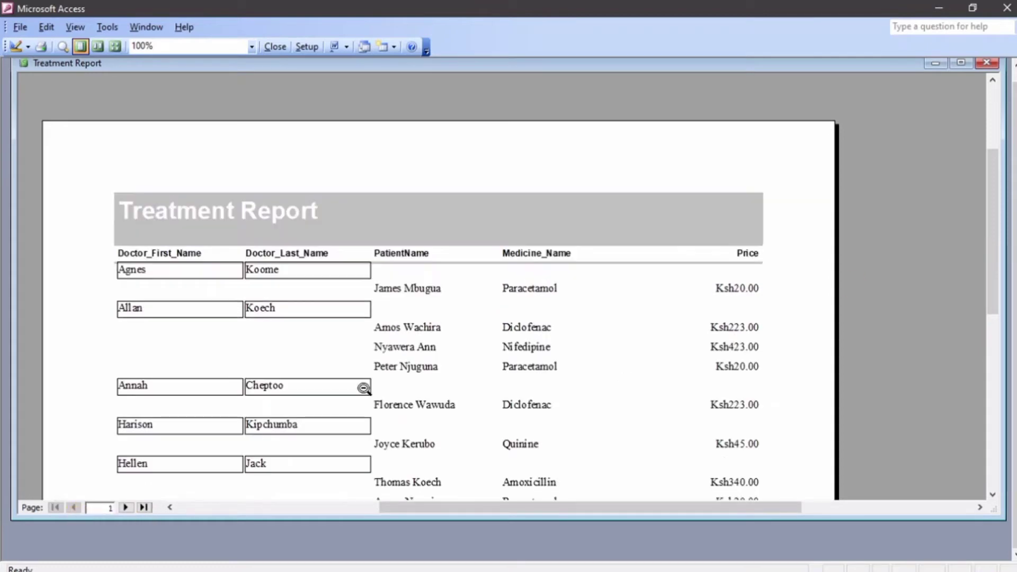
# Maximize the Treatment Report window, and close its preview and design view to return to the reports list
pyautogui.click(960, 63)
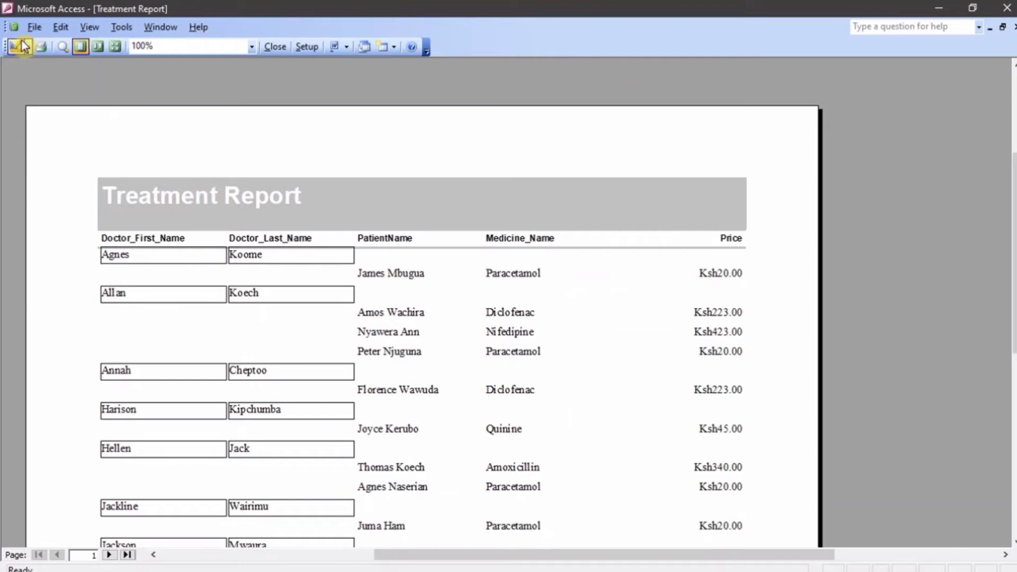
pyautogui.click(276, 46)
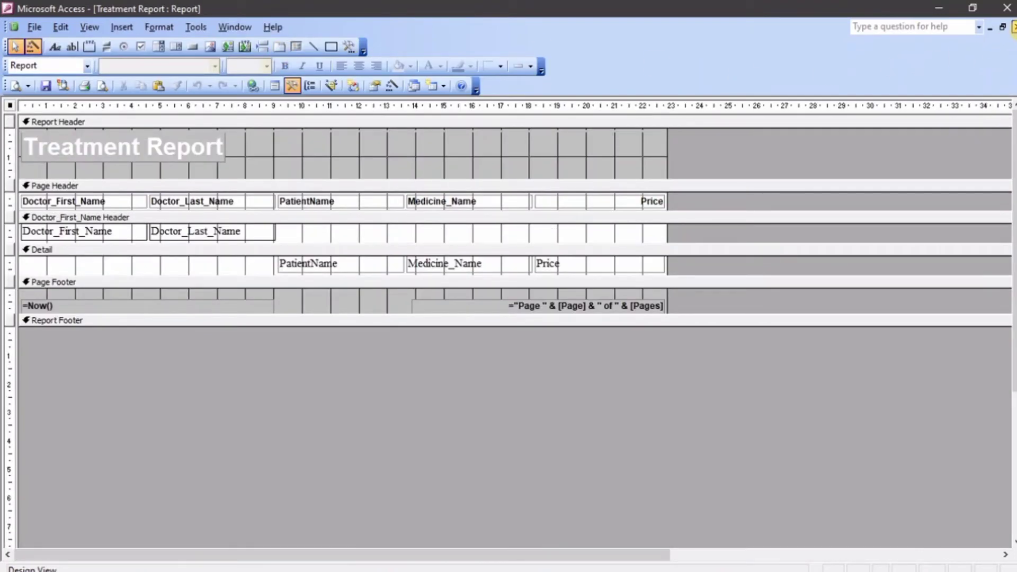
pyautogui.click(1013, 27)
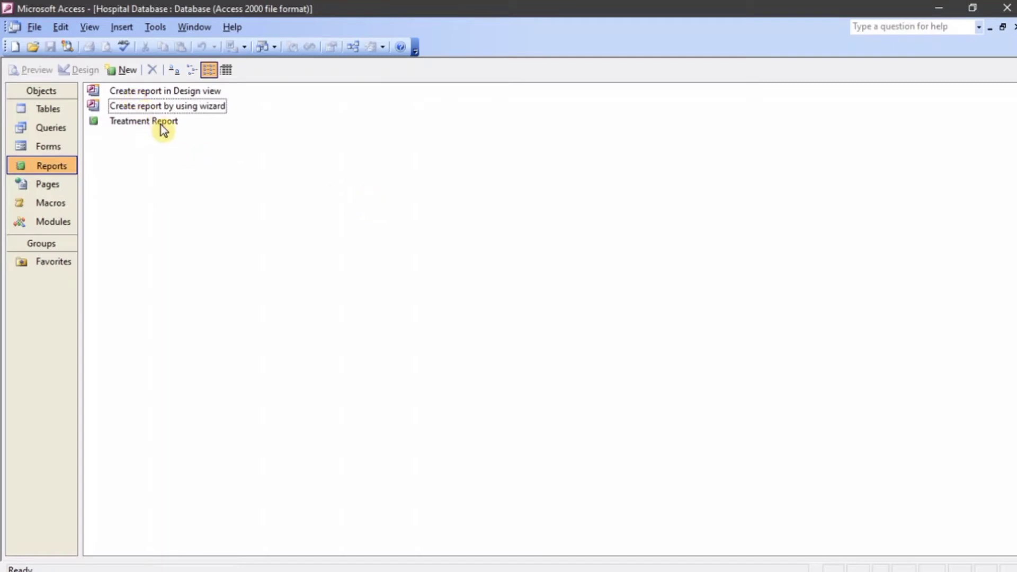
# Start another report with the Report Wizard and include all fields from the Molo Patient query
pyautogui.click(175, 107)
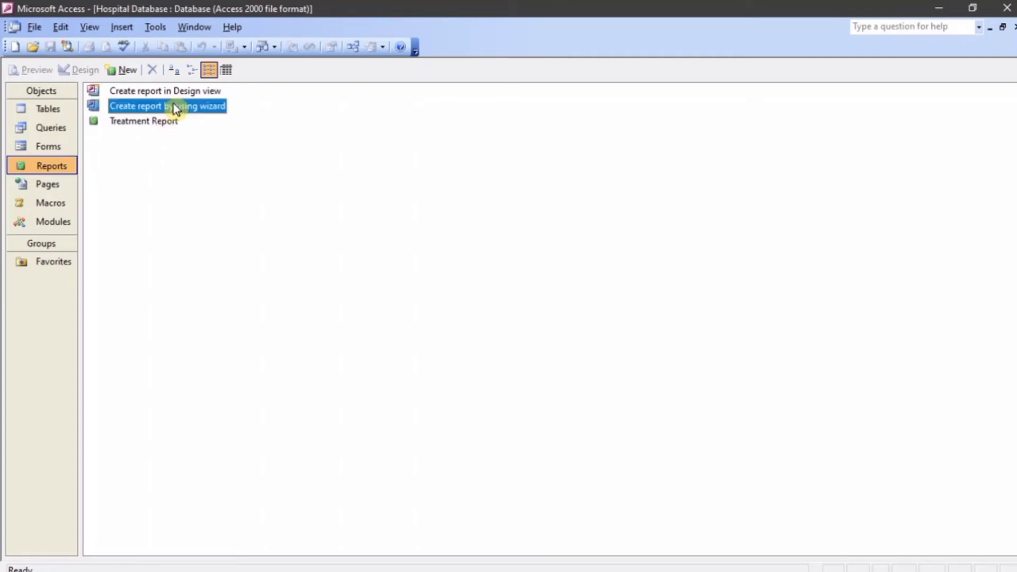
pyautogui.doubleClick(175, 107)
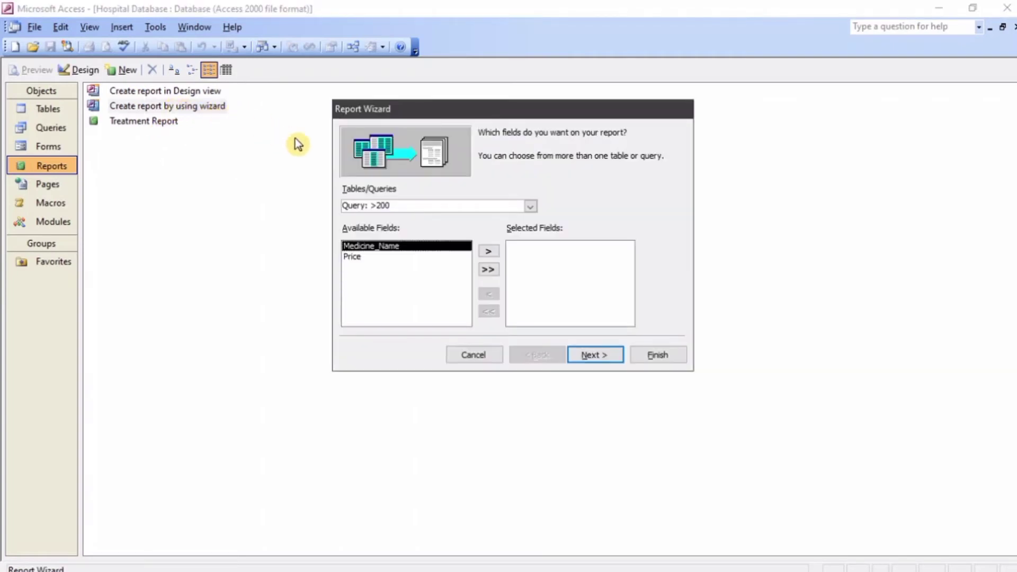
pyautogui.click(532, 207)
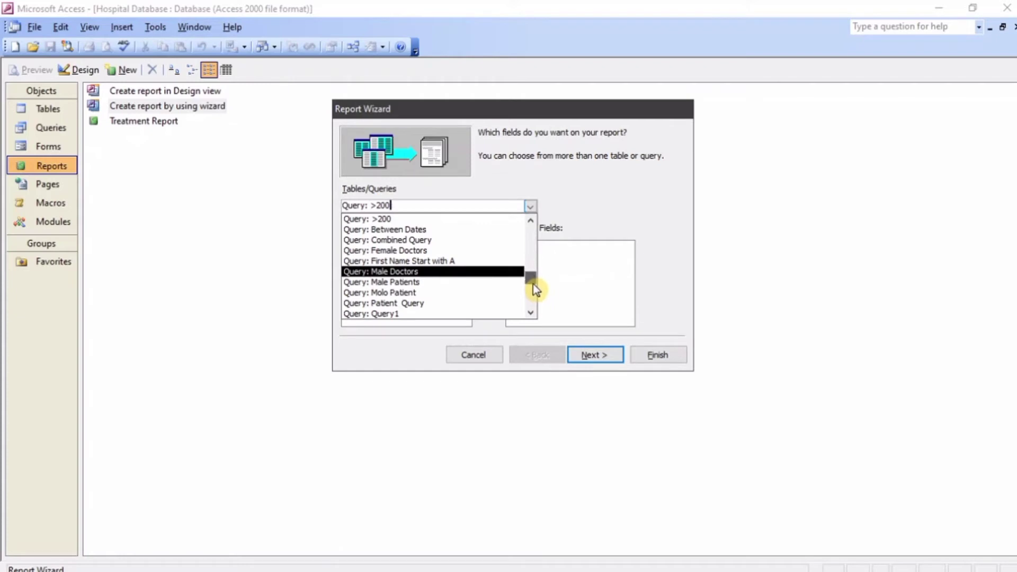
pyautogui.click(469, 293)
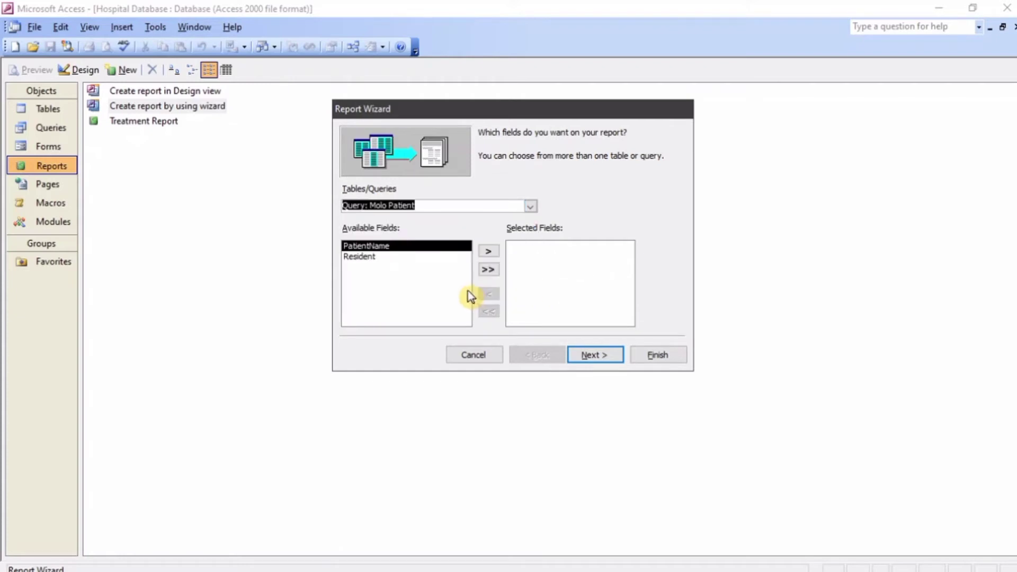
pyautogui.click(488, 270)
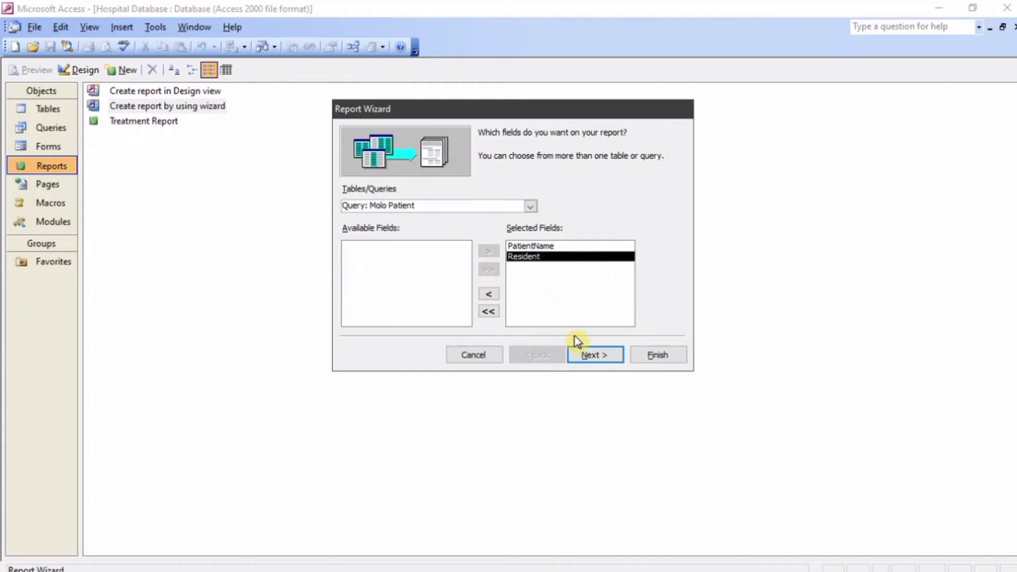
# Accept no grouping or sorting, the Tabular layout in Portrait, and the Soft Gray style for the Molo Patient report
pyautogui.click(582, 347)
pyautogui.click(583, 351)
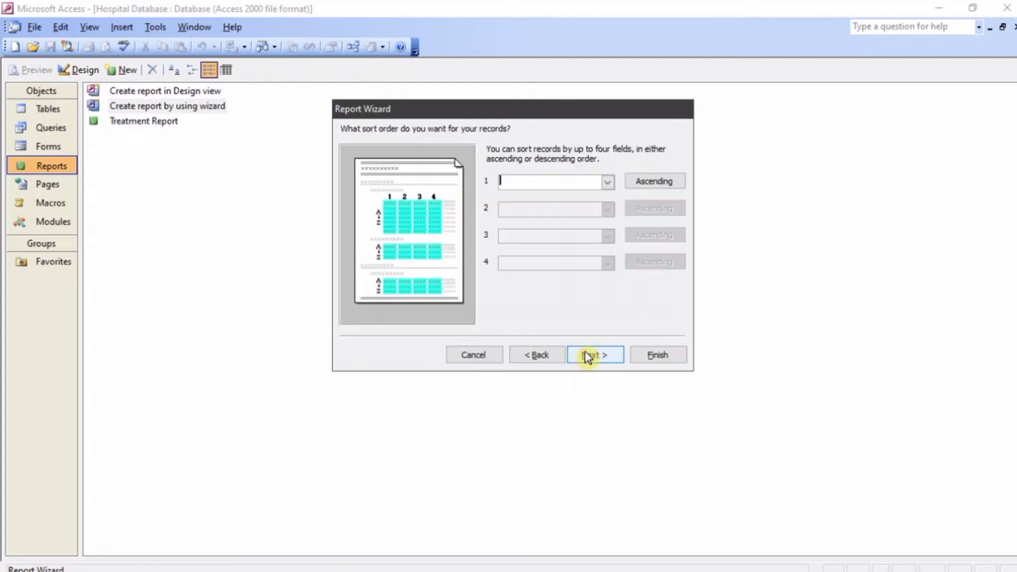
pyautogui.click(588, 356)
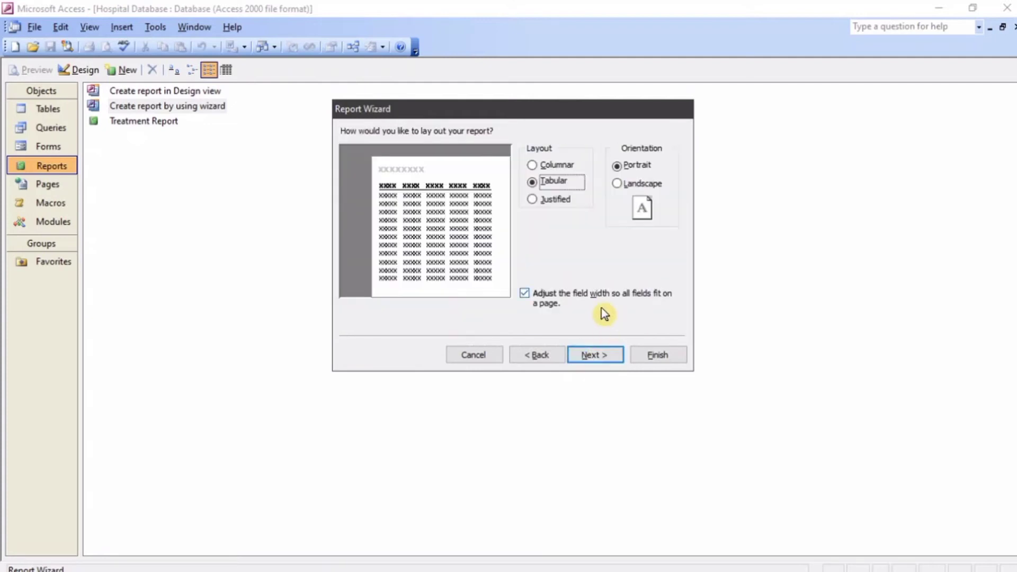
pyautogui.click(614, 359)
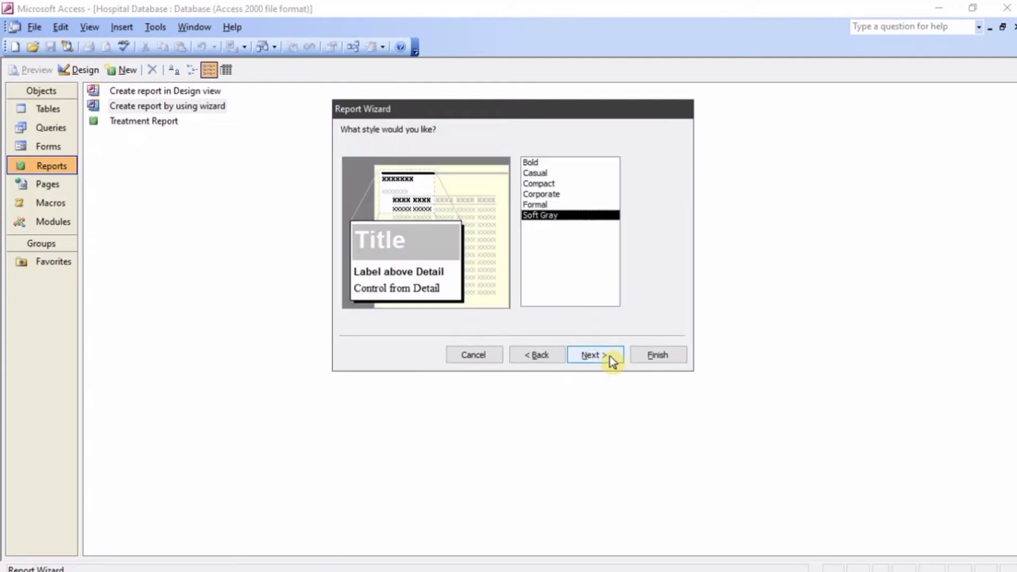
pyautogui.click(610, 358)
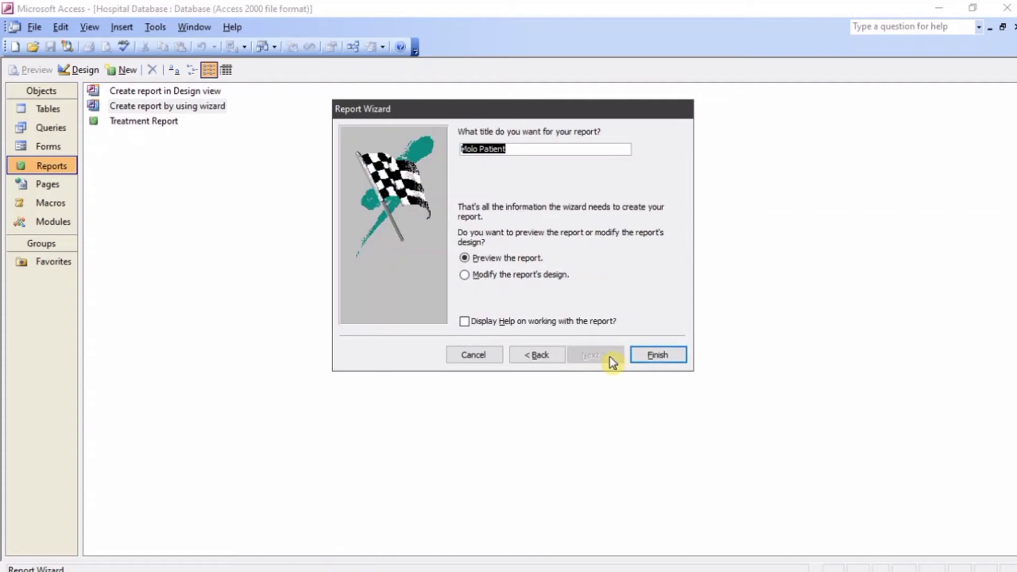
# Finish the report with the title Molo Patient Report, and close its preview and design view
pyautogui.click(529, 152)
pyautogui.write('Report')
pyautogui.click(655, 356)
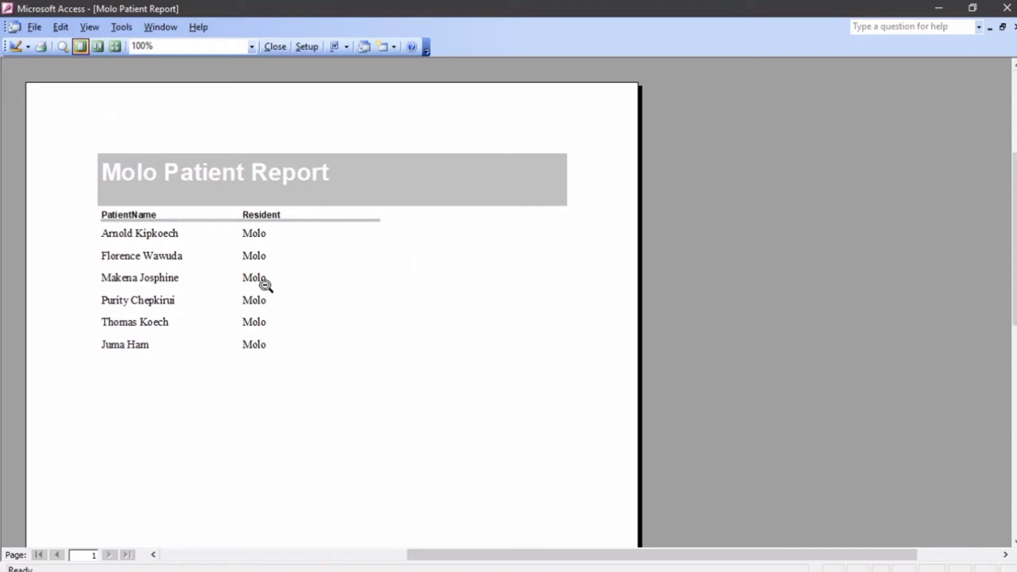
pyautogui.click(275, 47)
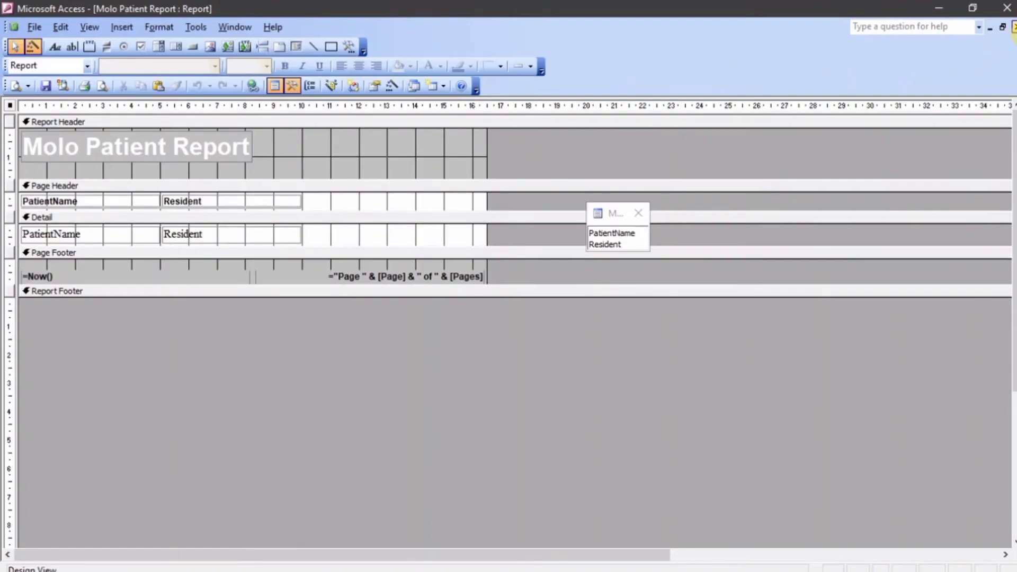
pyautogui.click(1015, 27)
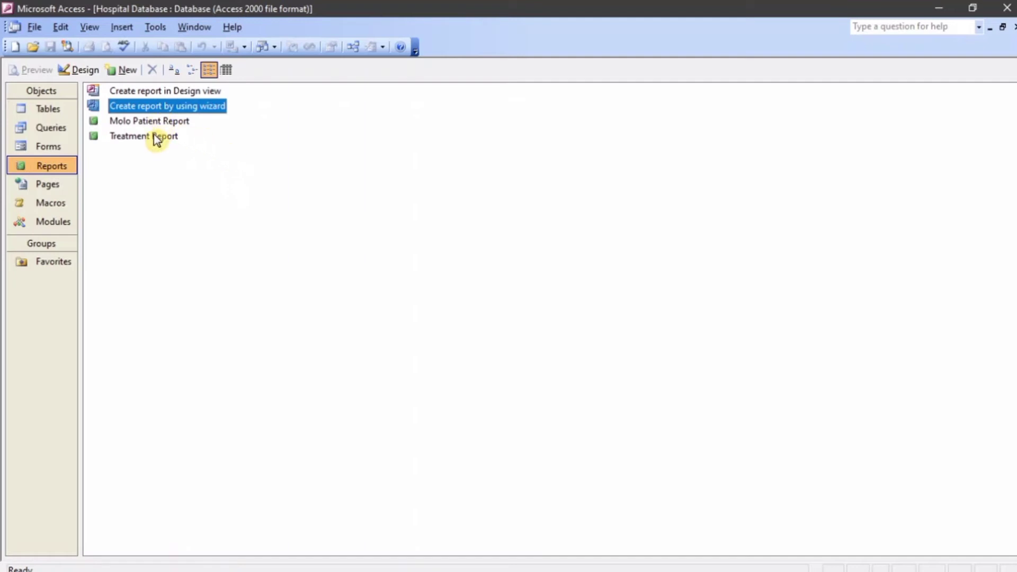
# Start a third report with the Report Wizard and include all fields from Doctor Table
pyautogui.doubleClick(180, 107)
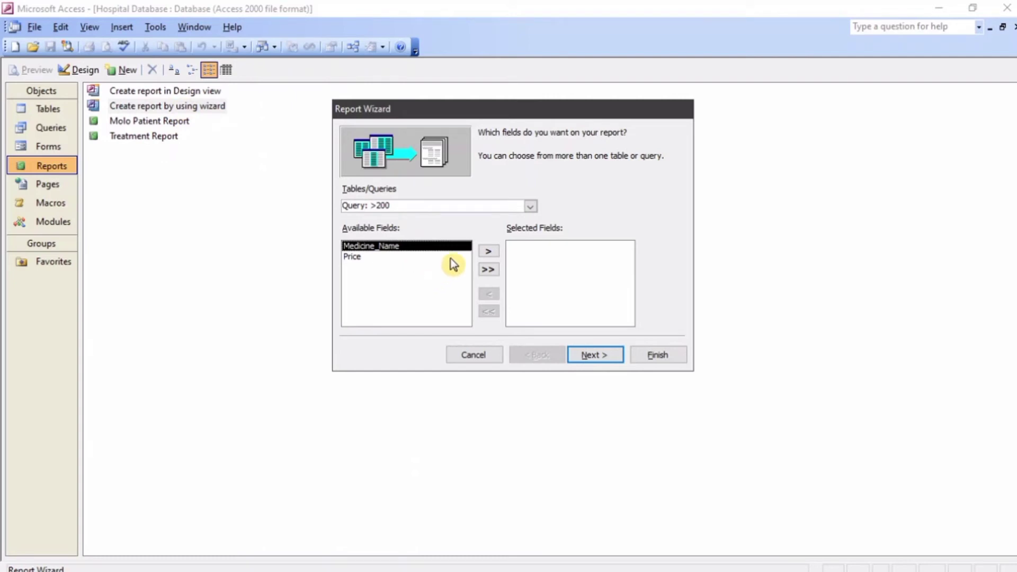
pyautogui.click(534, 210)
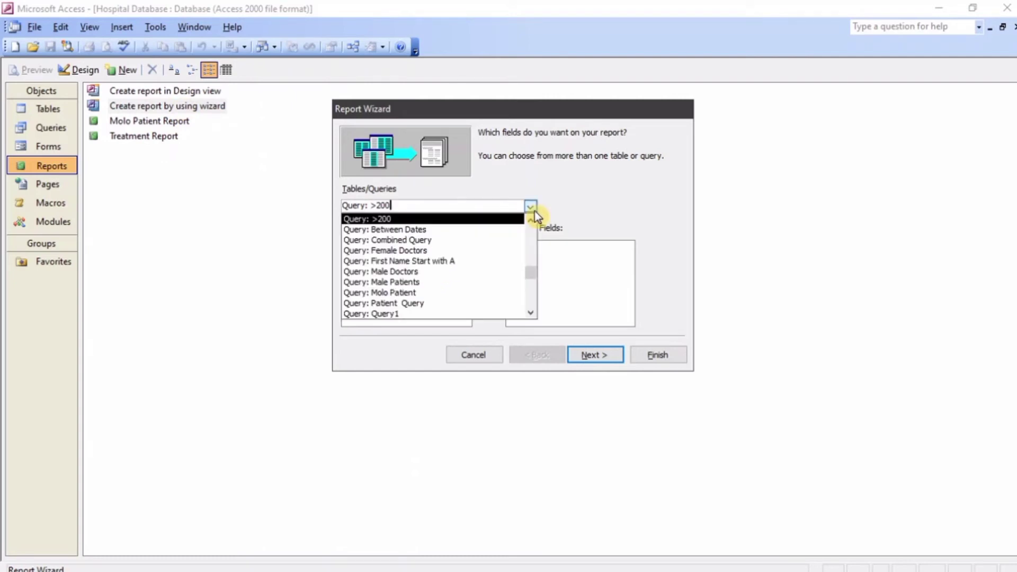
pyautogui.moveTo(532, 272); pyautogui.dragTo(537, 210)
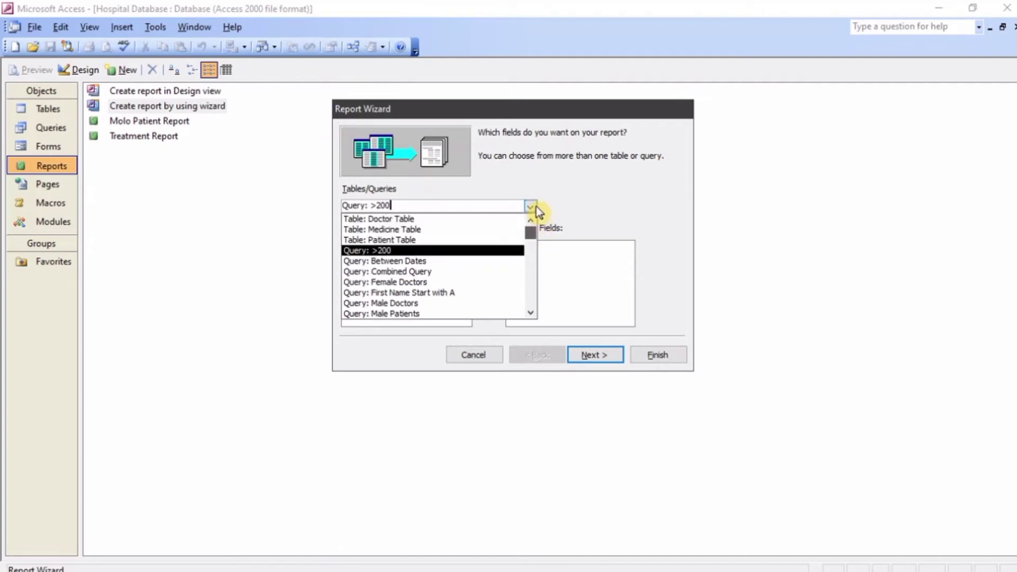
pyautogui.click(440, 220)
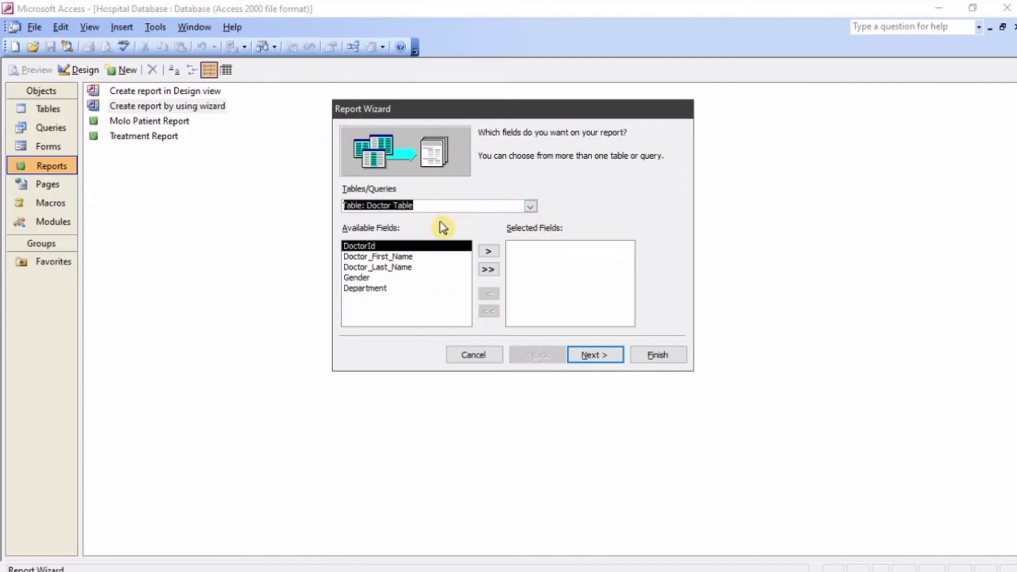
pyautogui.click(488, 270)
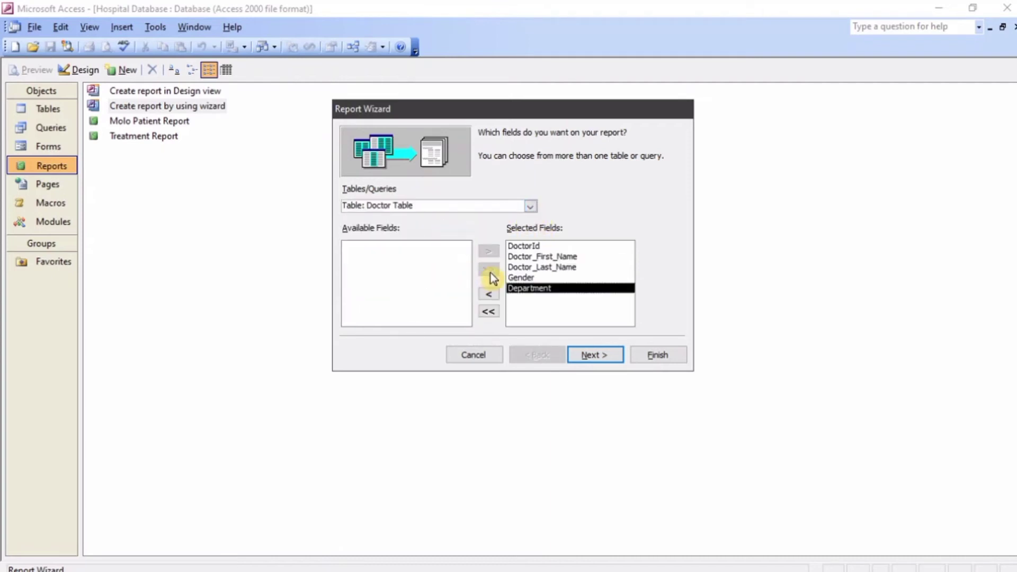
# Add no grouping levels and sort the report's records by DoctorId in ascending order
pyautogui.click(612, 355)
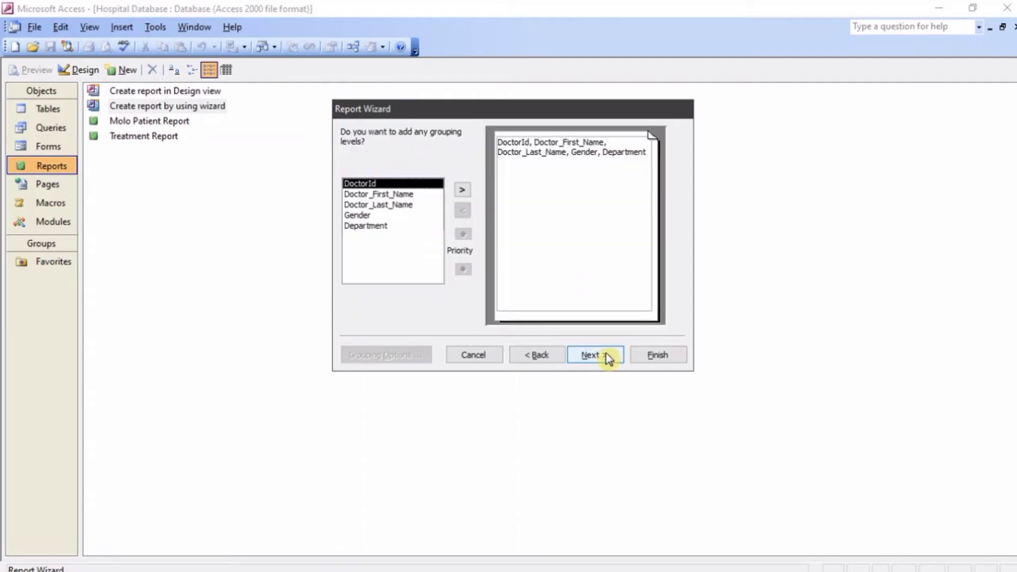
pyautogui.click(606, 359)
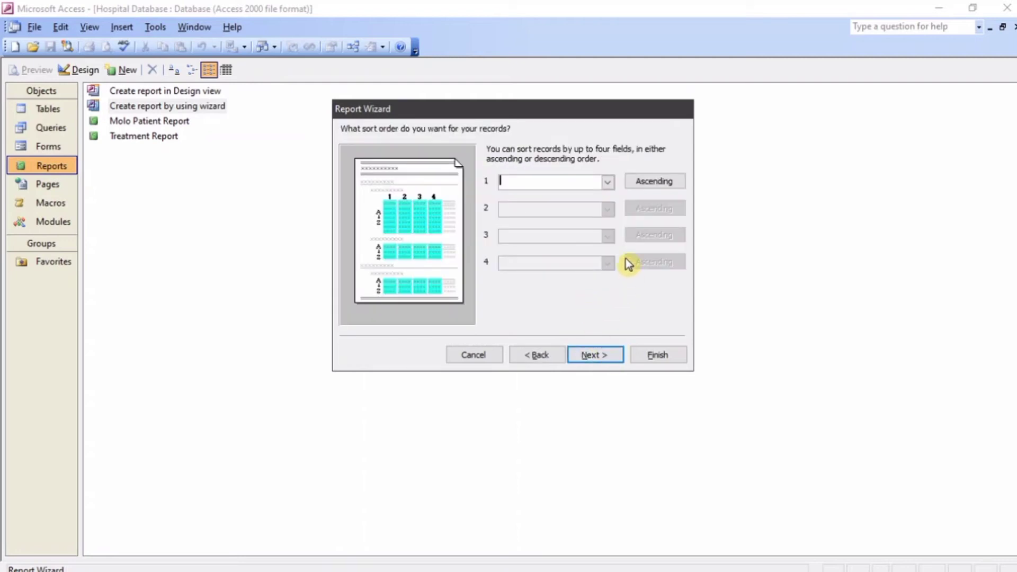
pyautogui.click(608, 182)
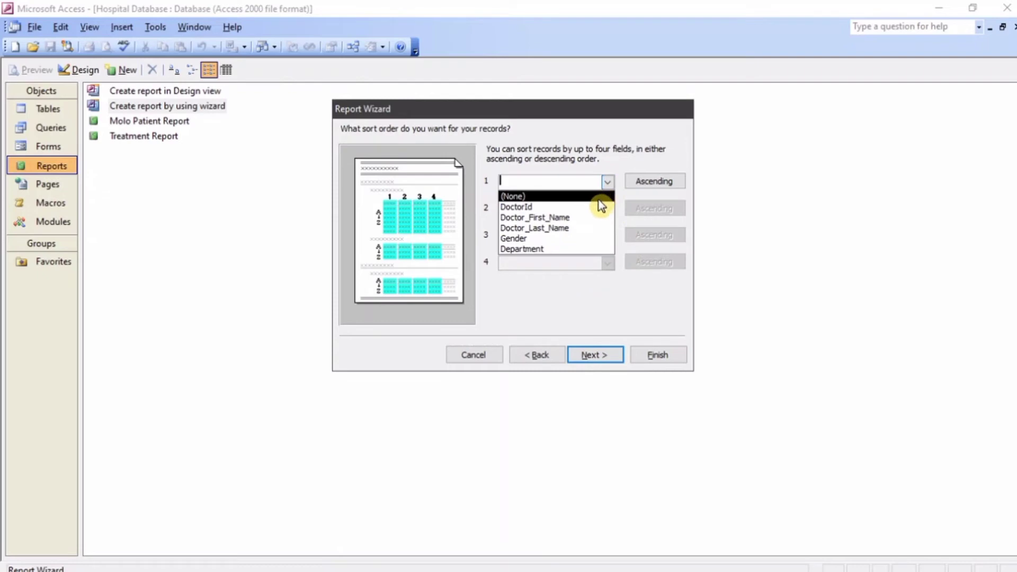
pyautogui.click(596, 205)
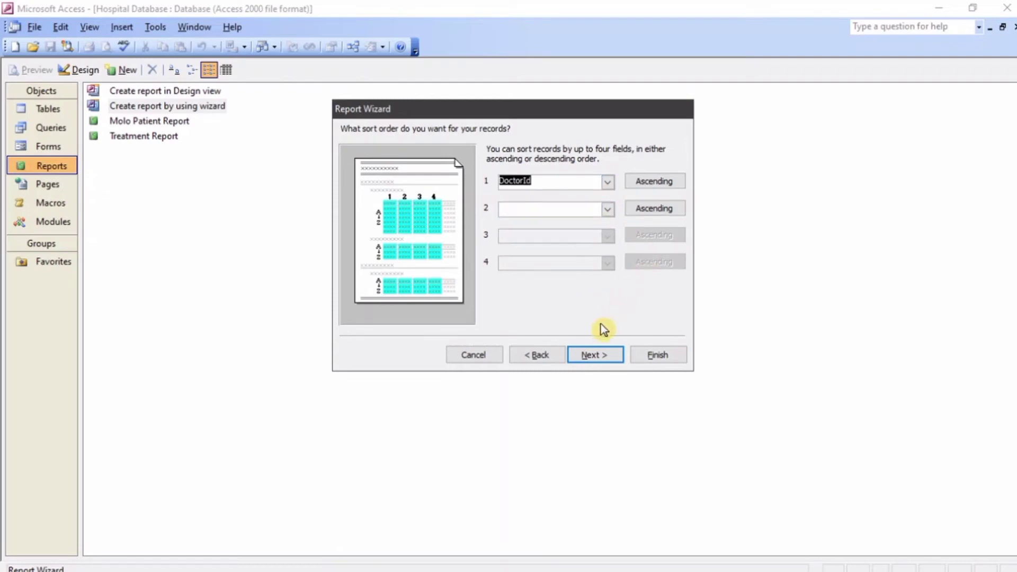
pyautogui.click(600, 358)
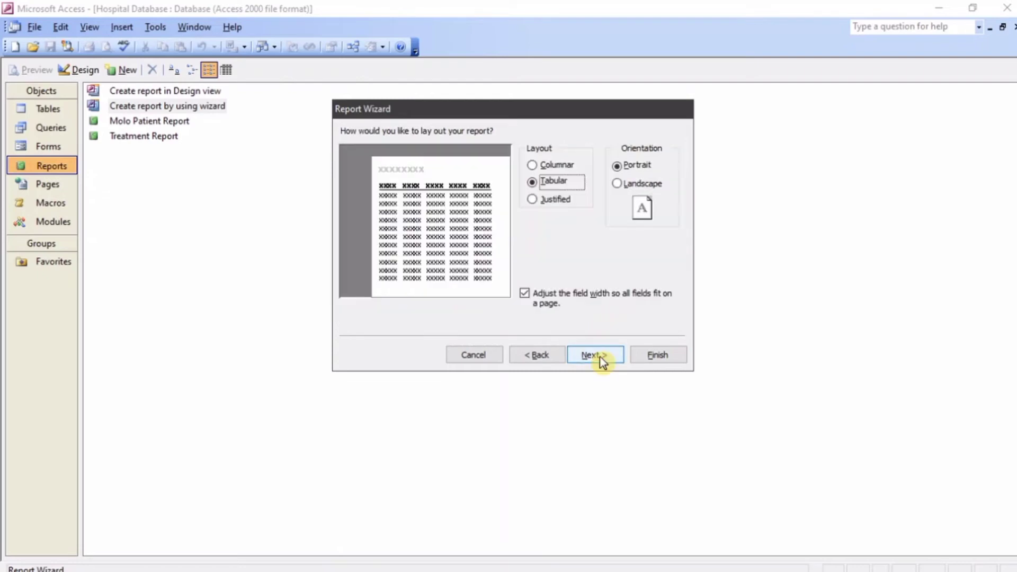
# Choose the Justified layout in Landscape orientation and accept the Soft Gray style for the doctor report
pyautogui.click(551, 203)
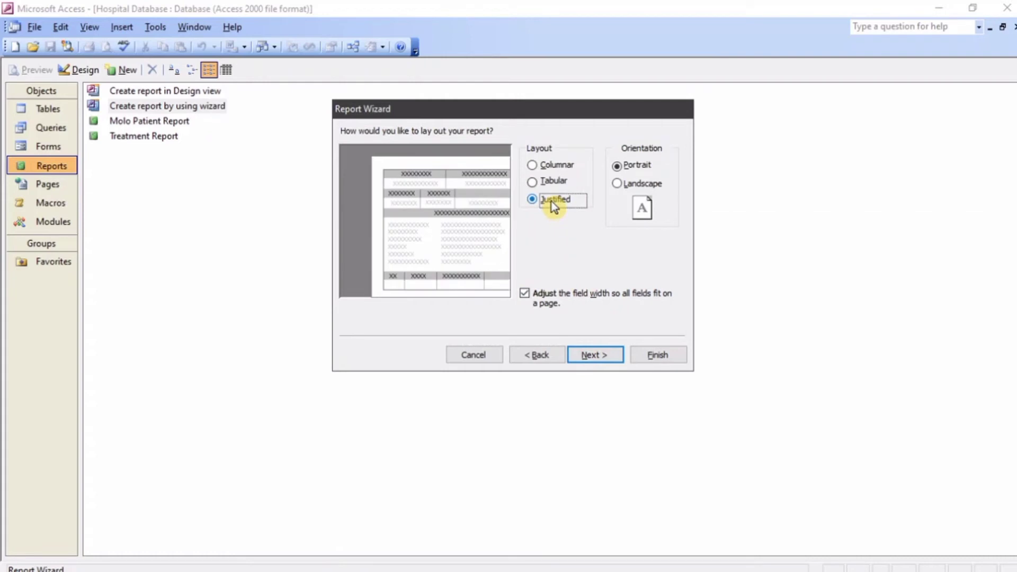
pyautogui.click(556, 165)
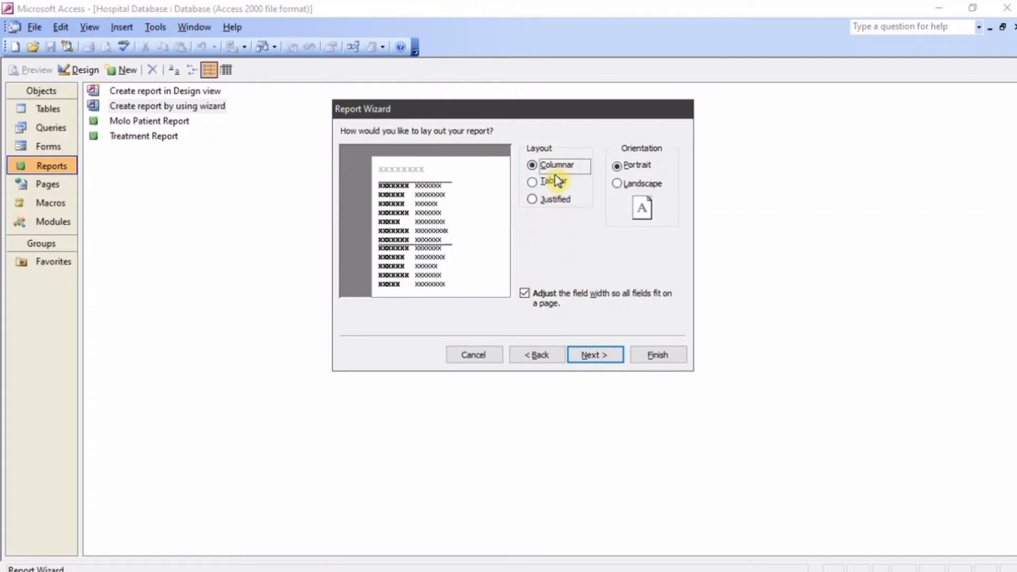
pyautogui.click(555, 199)
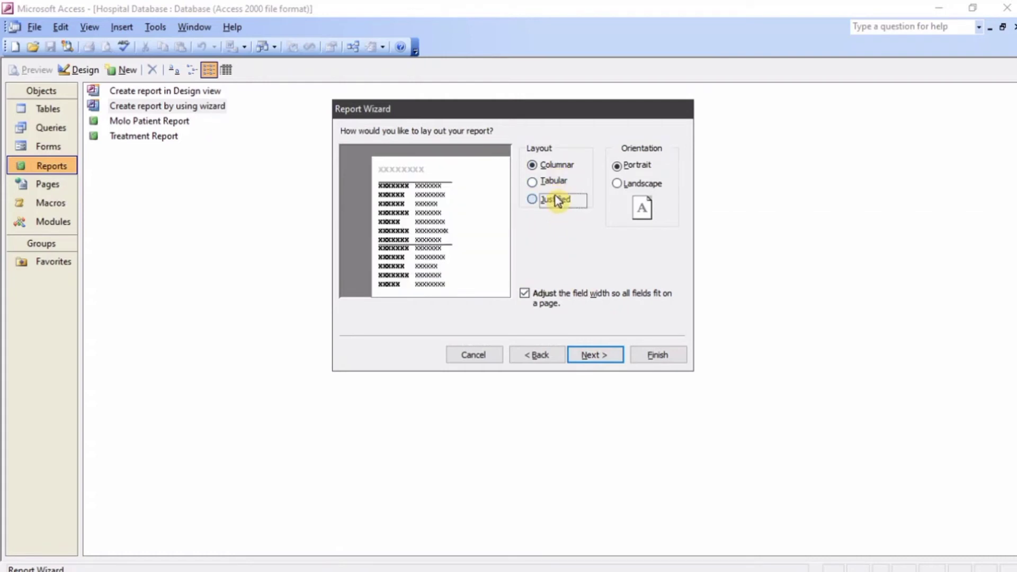
pyautogui.click(621, 183)
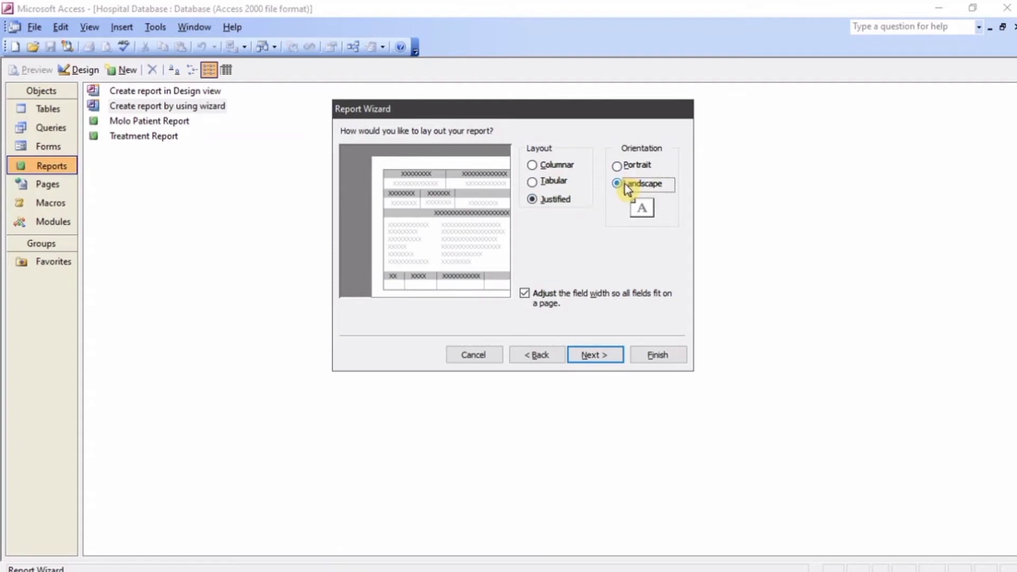
pyautogui.click(597, 355)
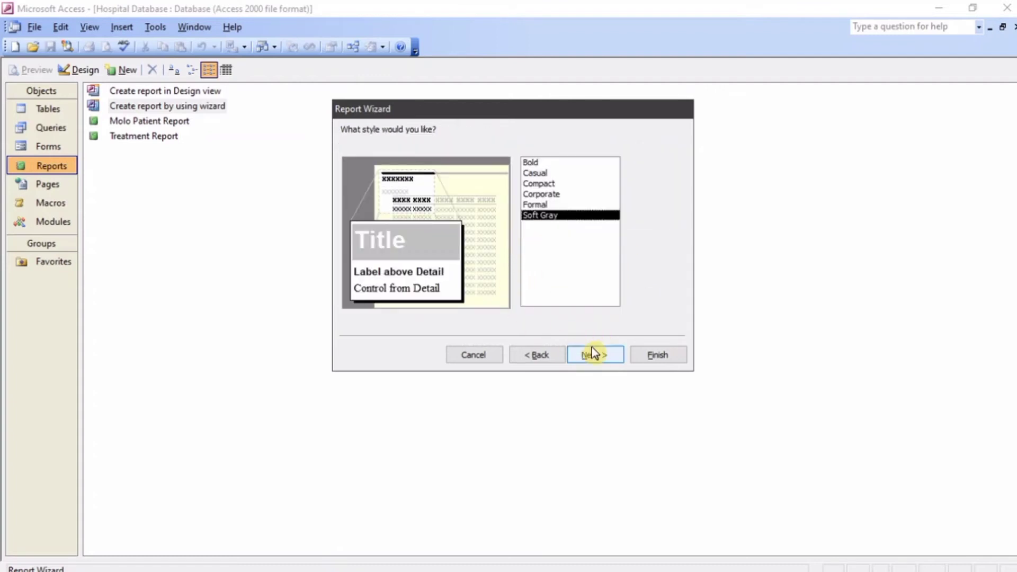
pyautogui.click(593, 353)
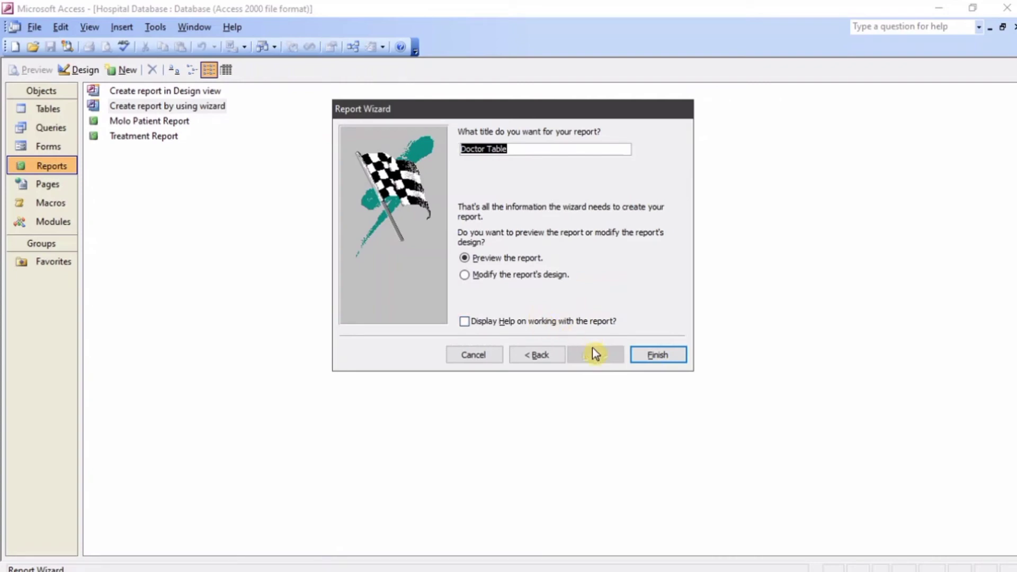
# Finish the report with the title Doctor Table, look through its preview, and close it
pyautogui.click(656, 356)
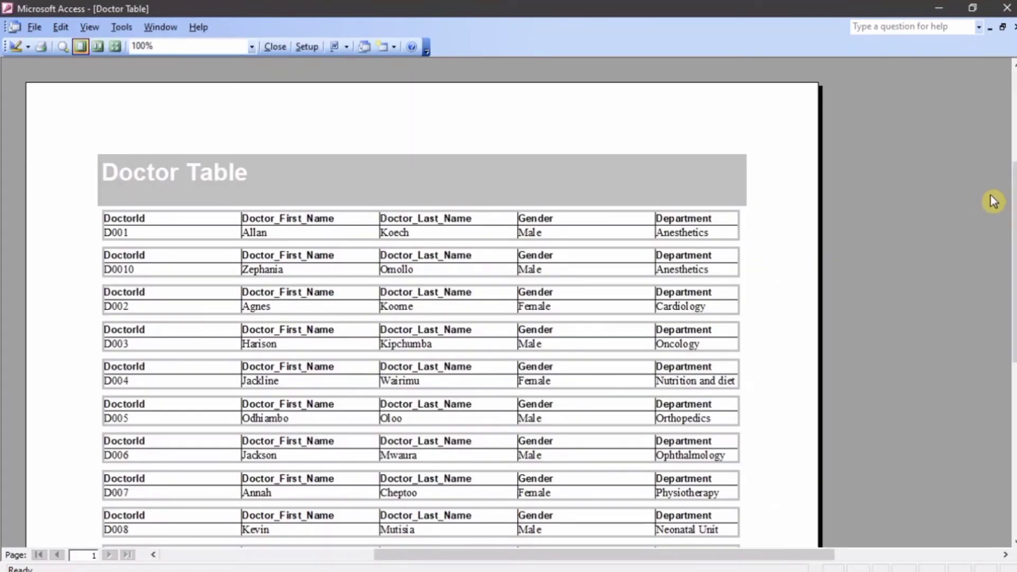
pyautogui.scroll(1, 1014, 201)
pyautogui.scroll(-1, 1012, 200)
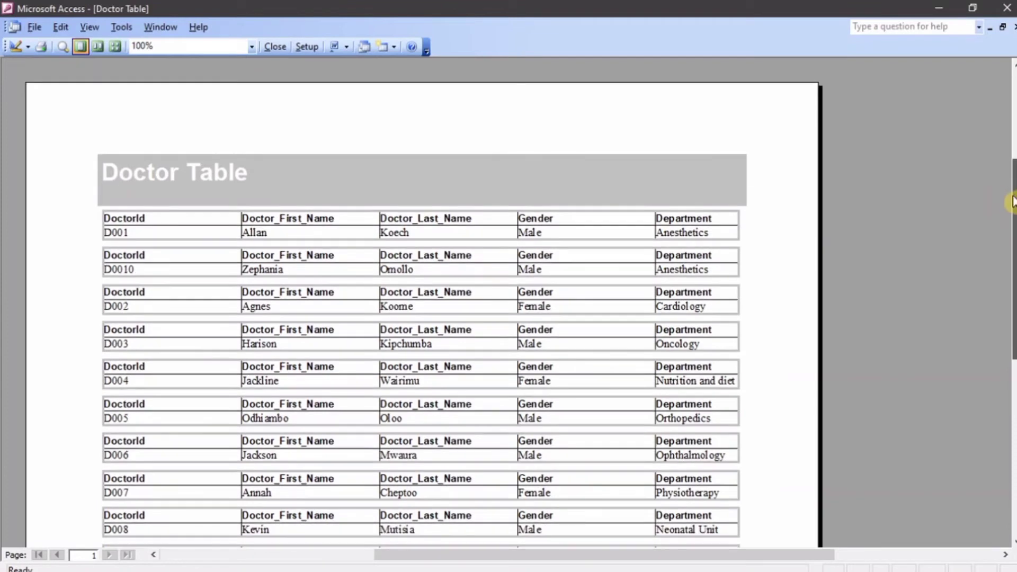
pyautogui.moveTo(1013, 201); pyautogui.dragTo(1011, 226)
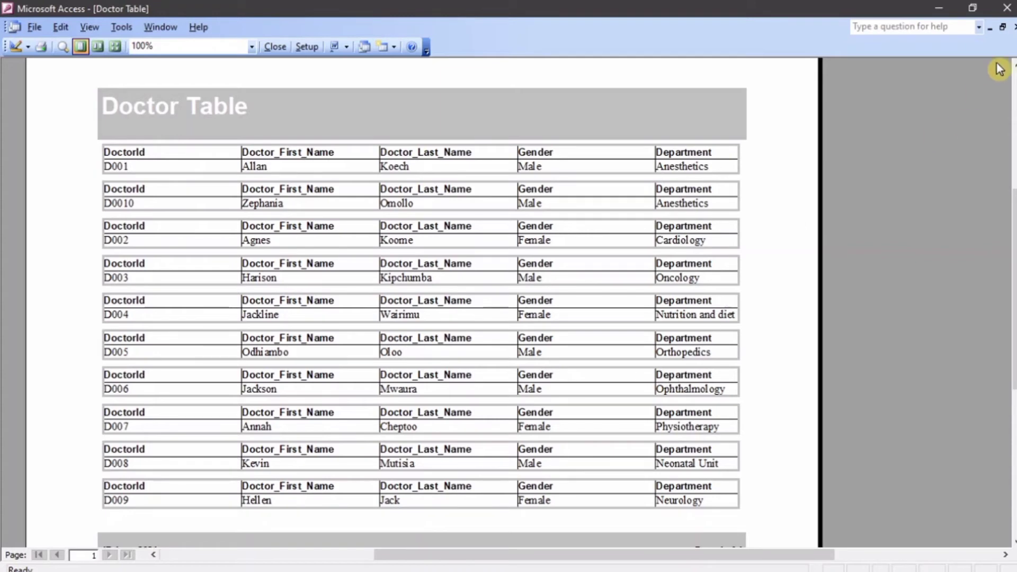
pyautogui.click(1014, 26)
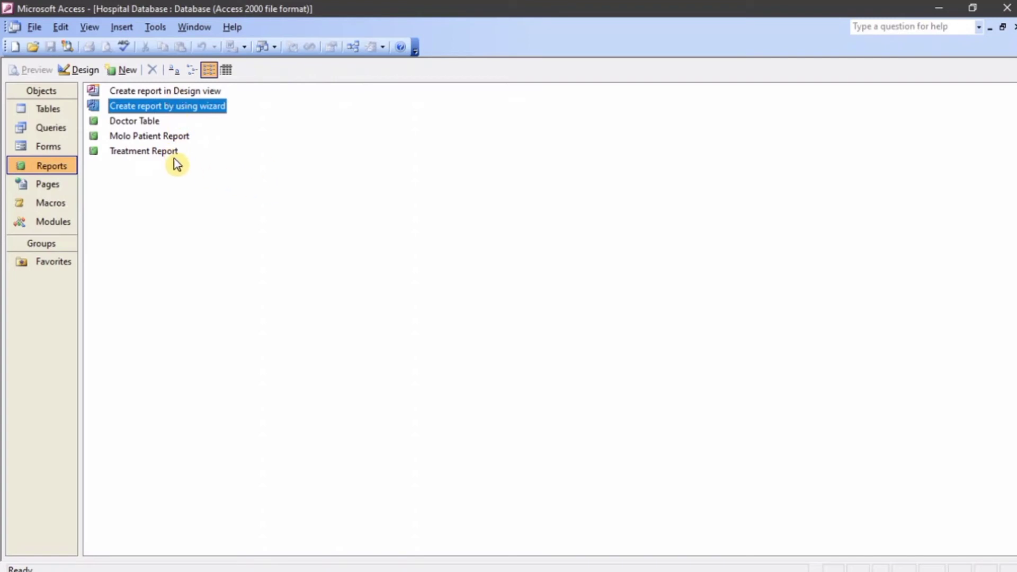
# Open Molo Patient Report in Design view and enlarge the Page Footer to about 3 cm and the Detail section to about 2.5 cm high
pyautogui.click(154, 137)
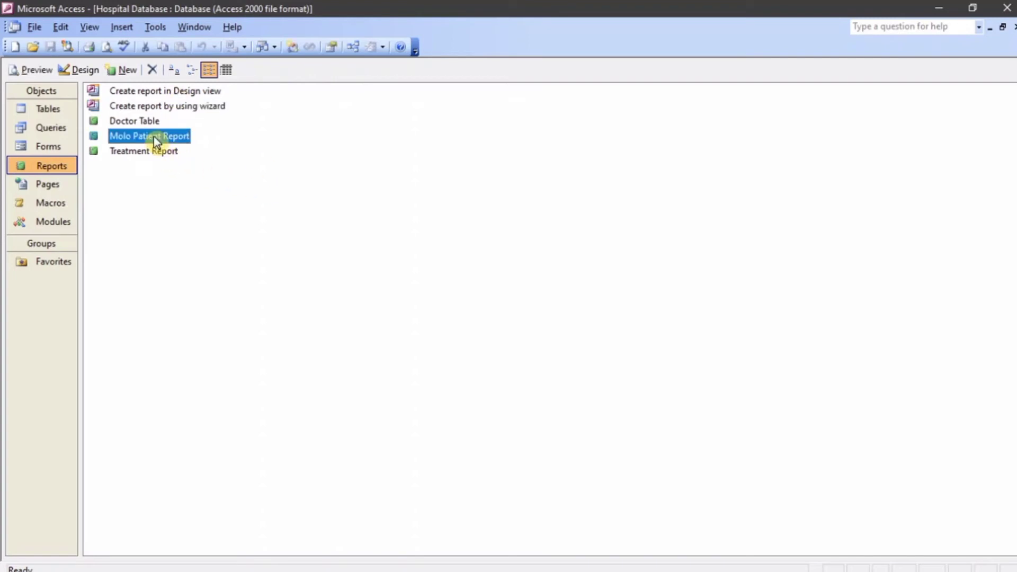
pyautogui.click(79, 69)
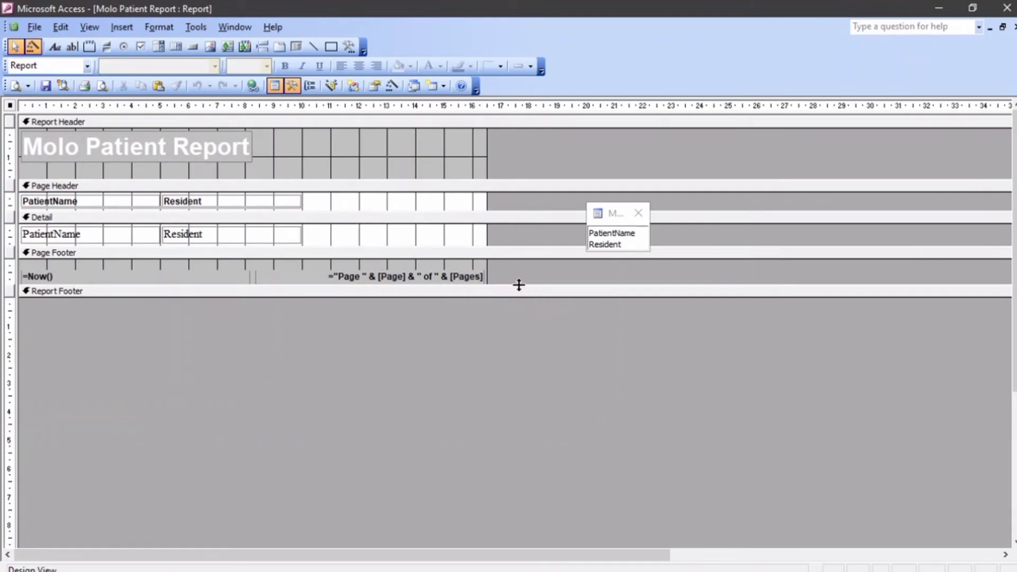
pyautogui.moveTo(517, 284); pyautogui.dragTo(517, 348)
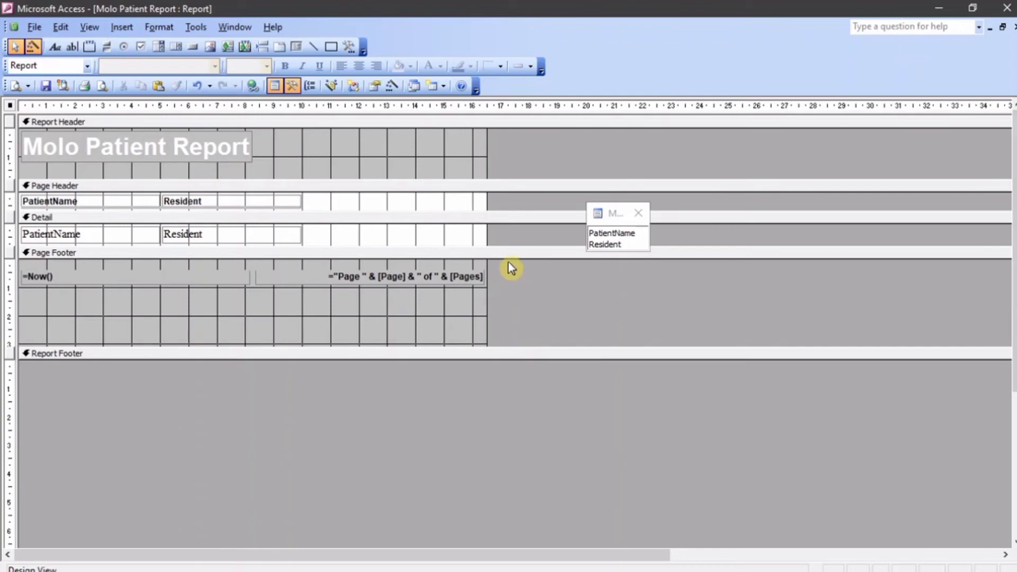
pyautogui.moveTo(506, 245); pyautogui.dragTo(524, 298)
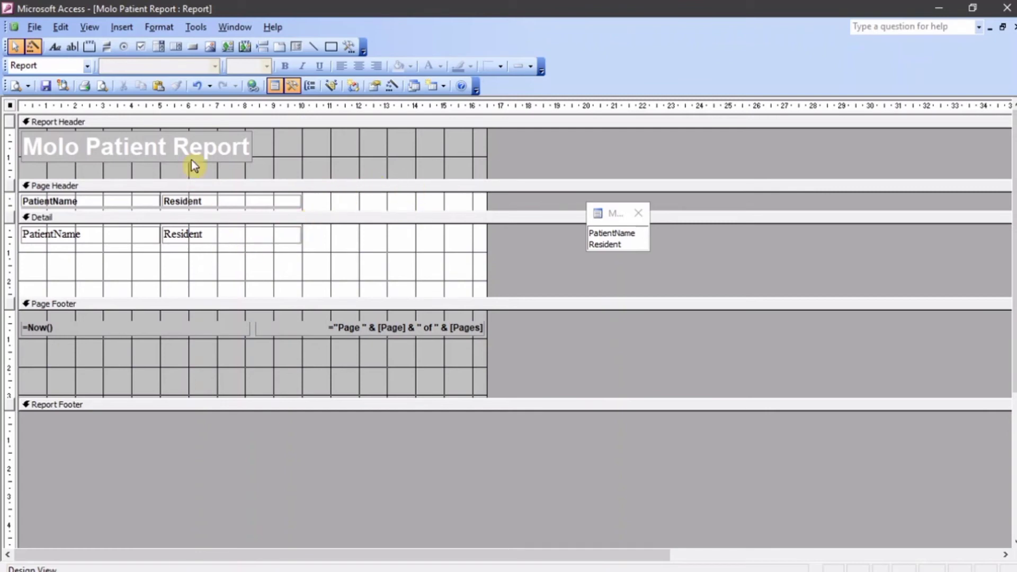
# Insert the excel picture from the Desktop into the Detail section, about 2 cm wide and high, just right of the Resident field
pyautogui.click(211, 47)
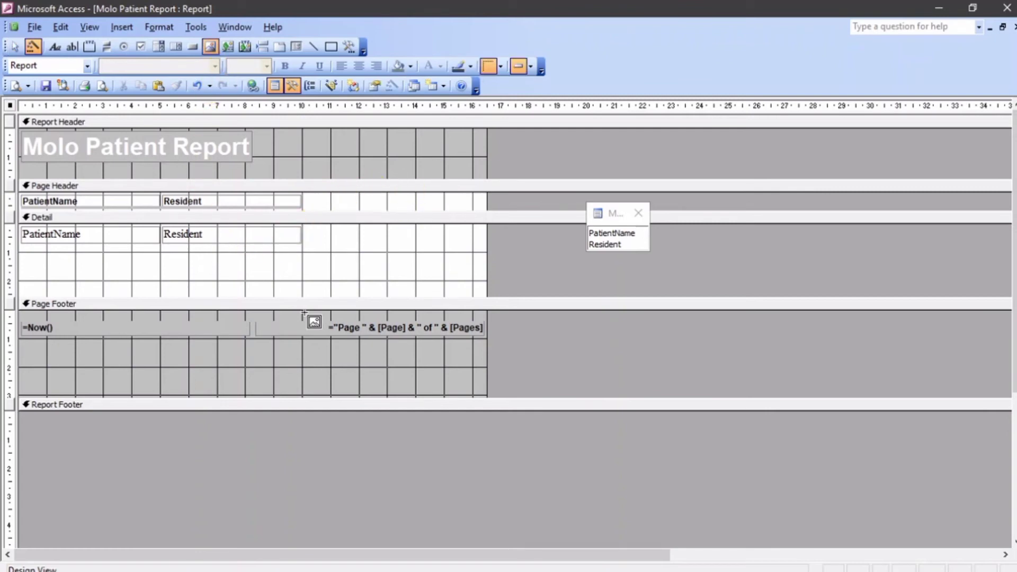
pyautogui.click(337, 246)
pyautogui.click(351, 261)
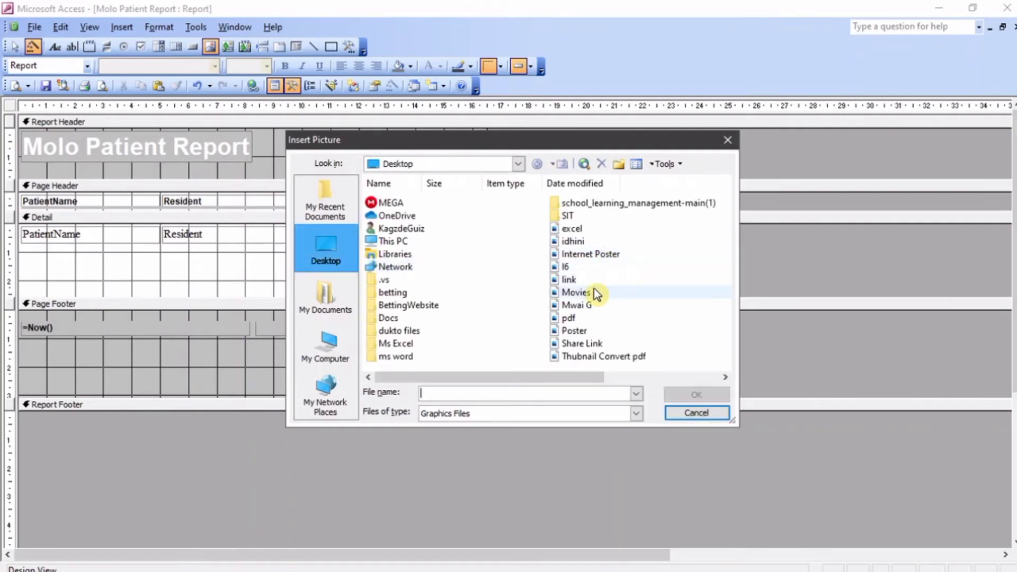
pyautogui.click(572, 229)
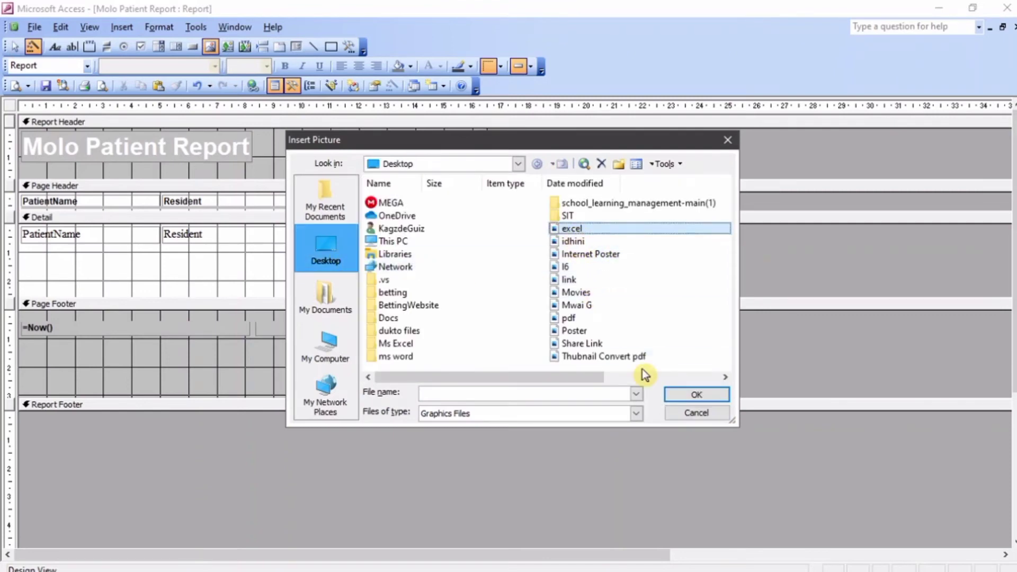
pyautogui.click(678, 395)
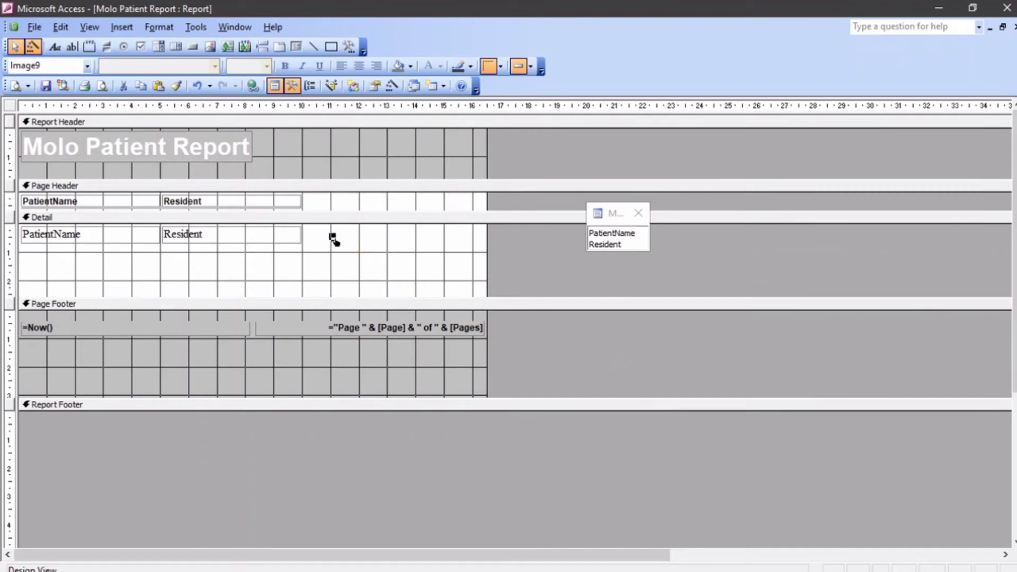
pyautogui.moveTo(331, 237); pyautogui.dragTo(393, 294)
pyautogui.moveTo(361, 249); pyautogui.dragTo(345, 234)
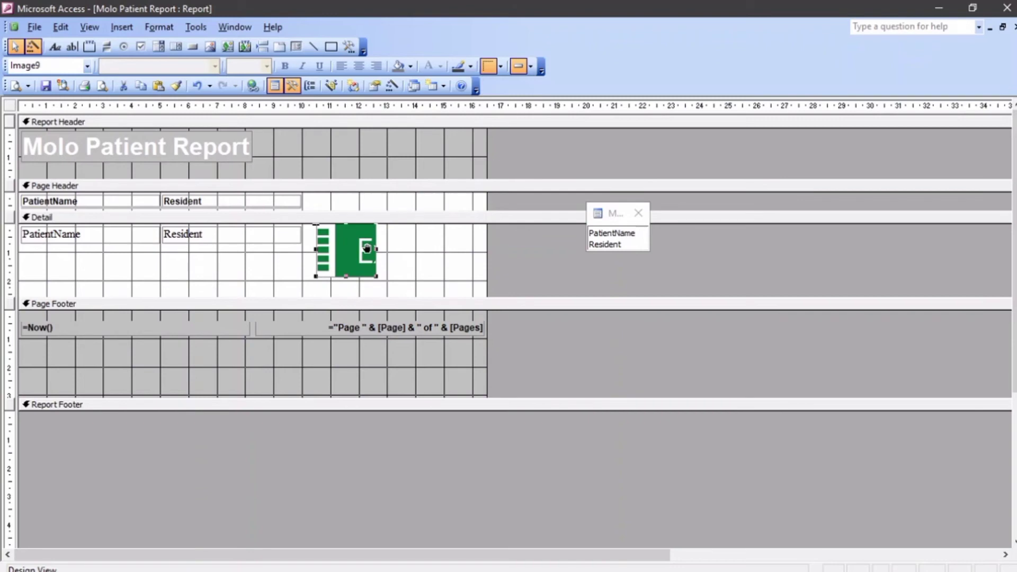
# Shorten the report header title to Molo Patient and move its label right to about the 4 cm mark
pyautogui.click(165, 155)
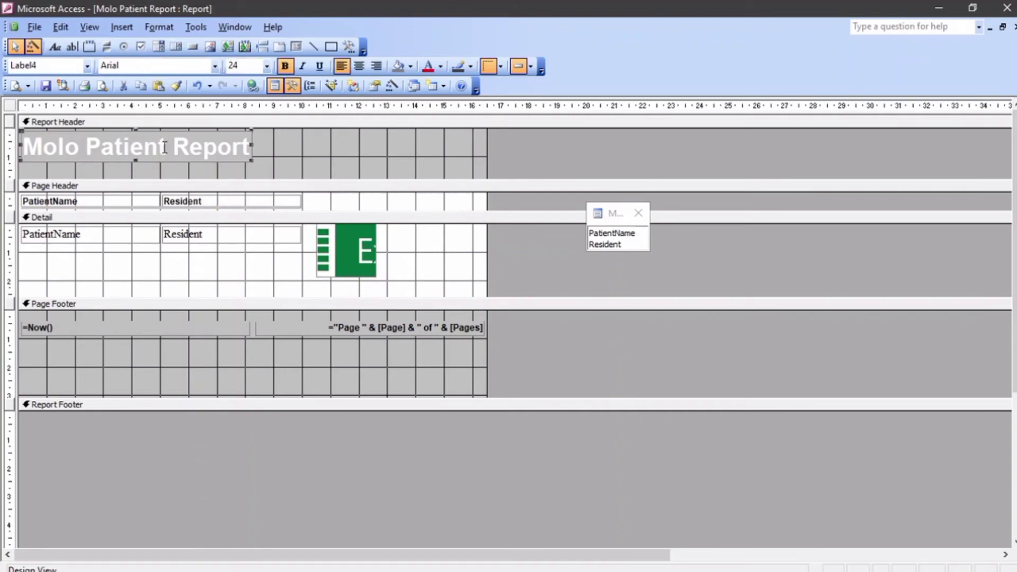
pyautogui.doubleClick(172, 147)
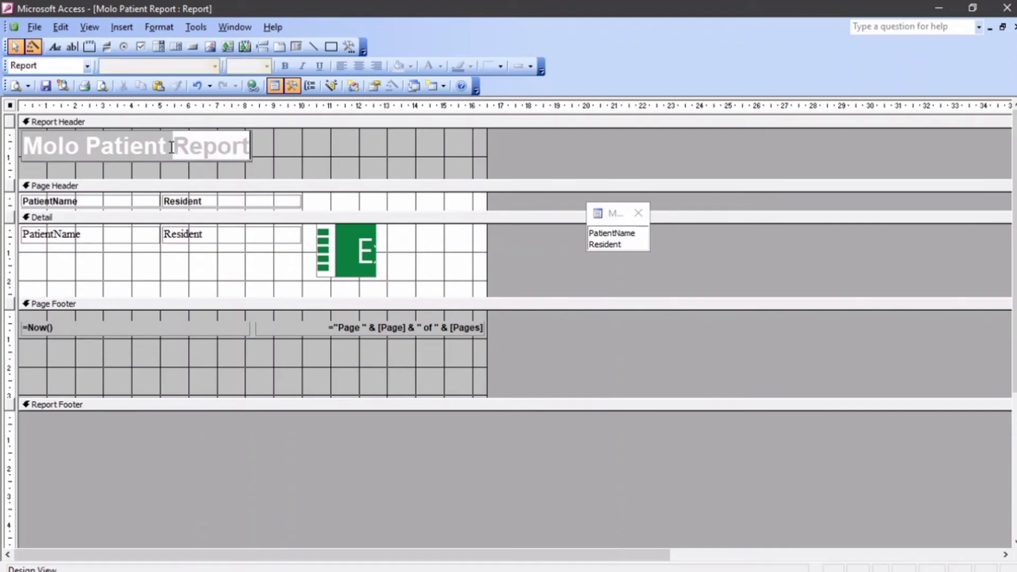
pyautogui.click(172, 147)
pyautogui.doubleClick(180, 148)
pyautogui.press('Delete')
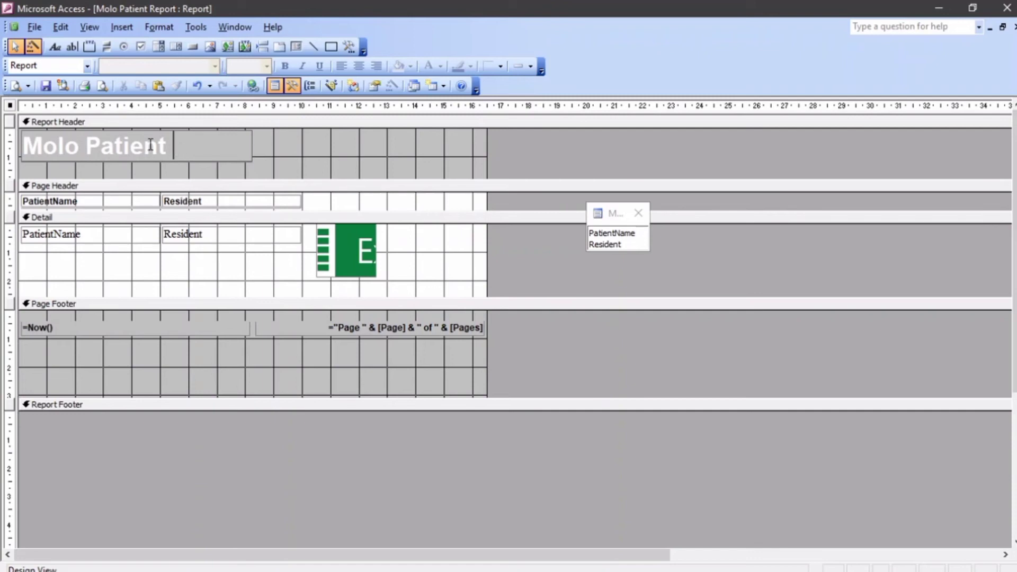
pyautogui.click(365, 169)
pyautogui.click(212, 147)
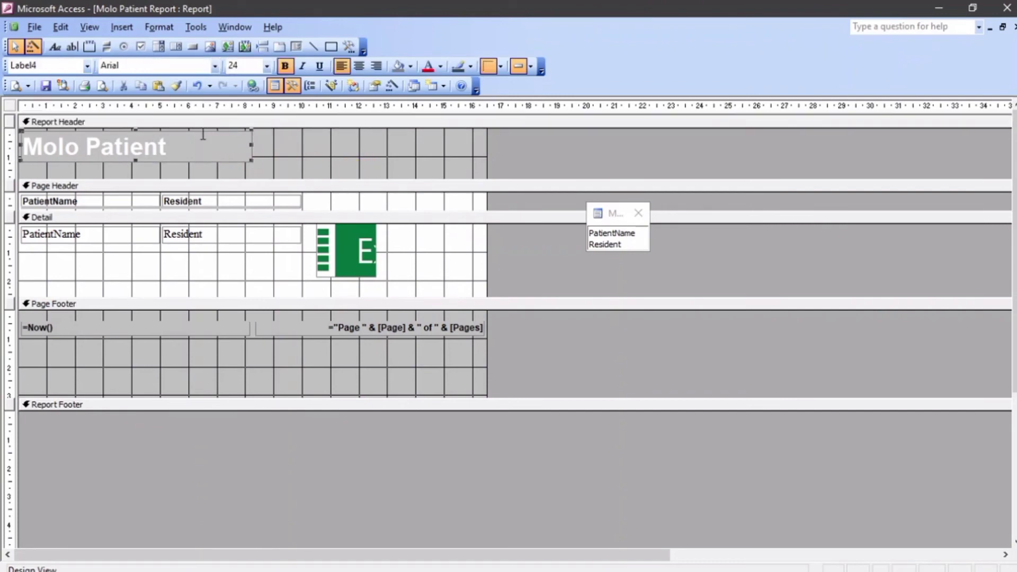
pyautogui.moveTo(203, 135); pyautogui.dragTo(307, 135)
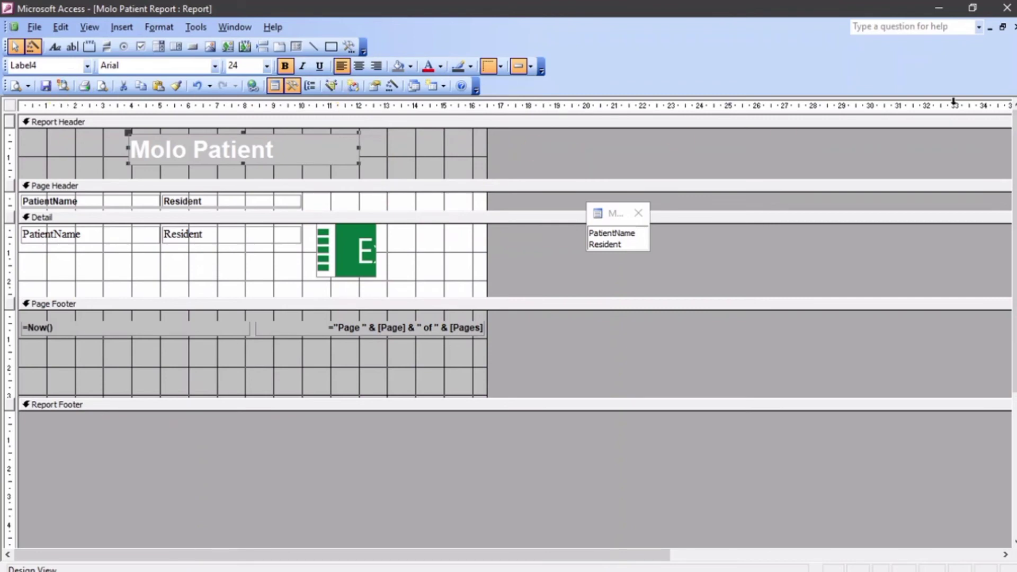
# Close the report design with its changes kept, preview Molo Patient Report, and close the preview
pyautogui.click(1014, 27)
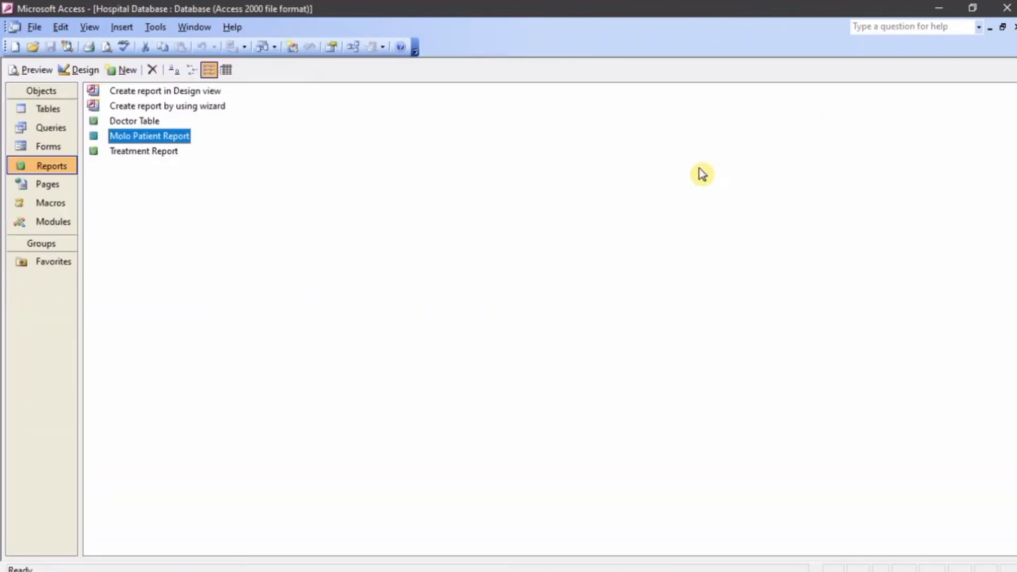
pyautogui.doubleClick(161, 136)
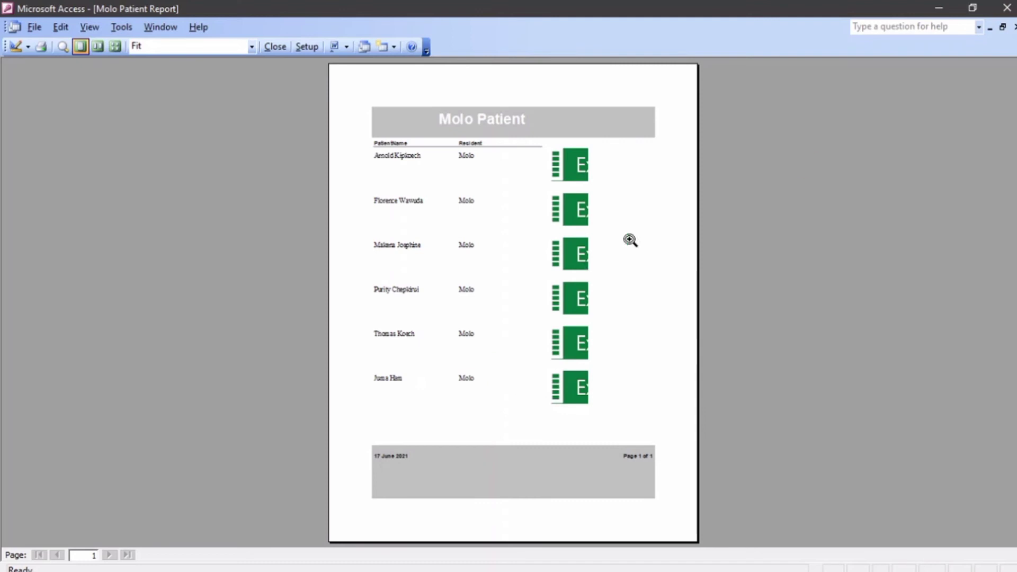
pyautogui.click(1012, 29)
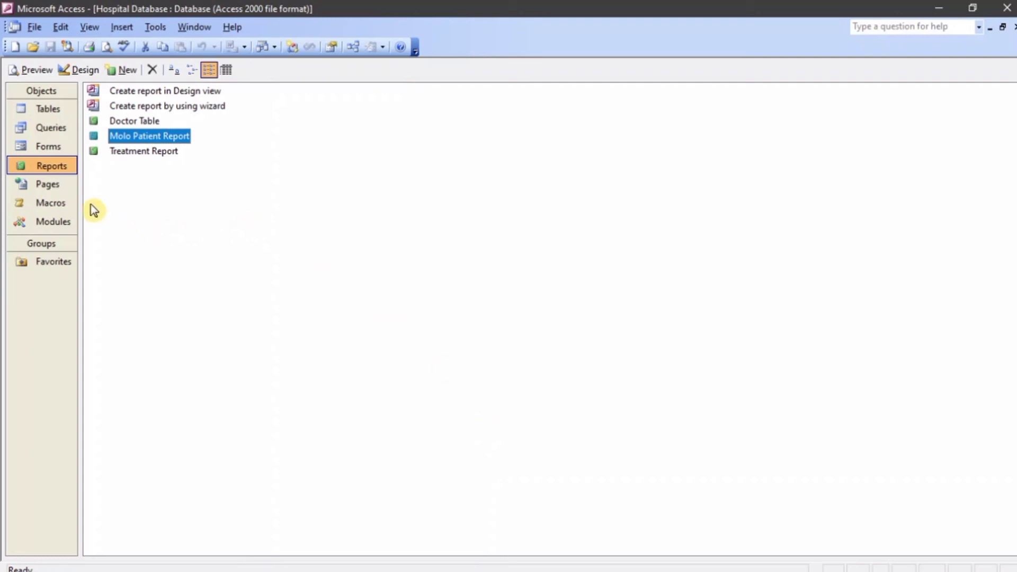
# Create a new macro and set its first action to MsgBox
pyautogui.click(60, 202)
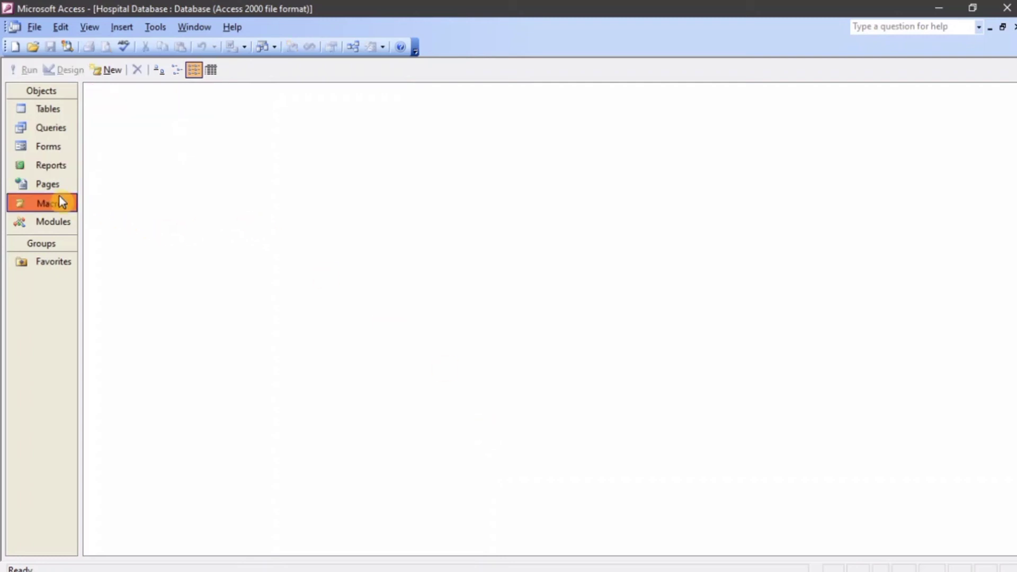
pyautogui.click(108, 73)
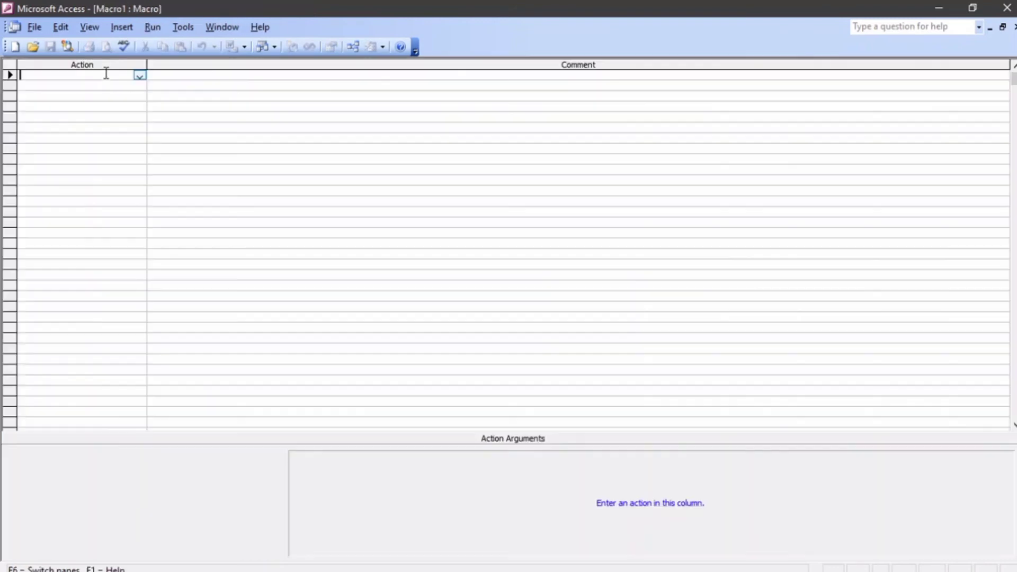
pyautogui.click(140, 77)
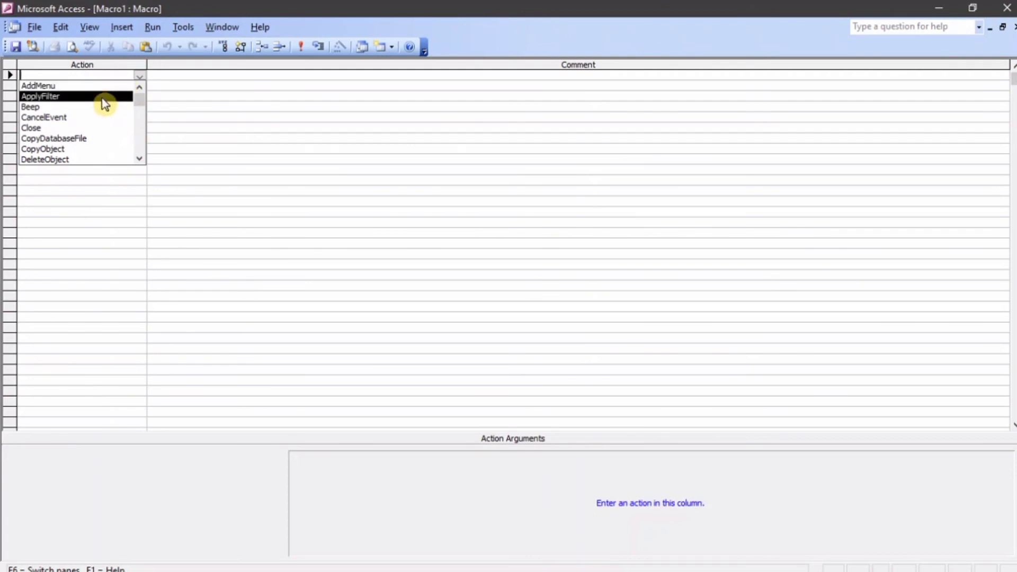
pyautogui.press('Up')
pyautogui.press('Down')
pyautogui.press('Down')
pyautogui.press('Down')
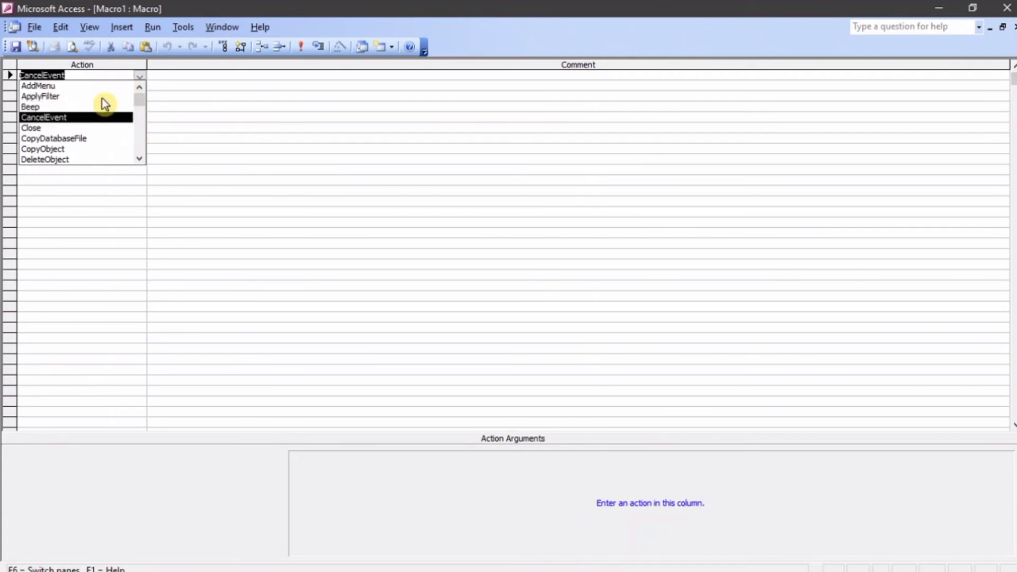
pyautogui.press('Down')
pyautogui.press('Down')
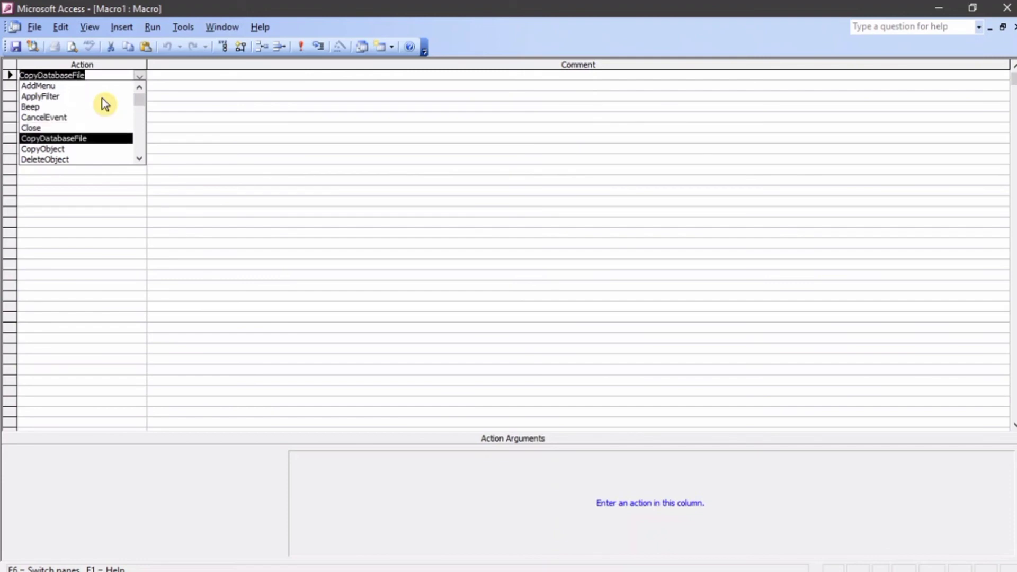
pyautogui.press('Up')
pyautogui.press('Down')
pyautogui.press('Down')
pyautogui.press('Down')
pyautogui.press('Down')
pyautogui.press('Down')
pyautogui.press('Down')
pyautogui.press('Down')
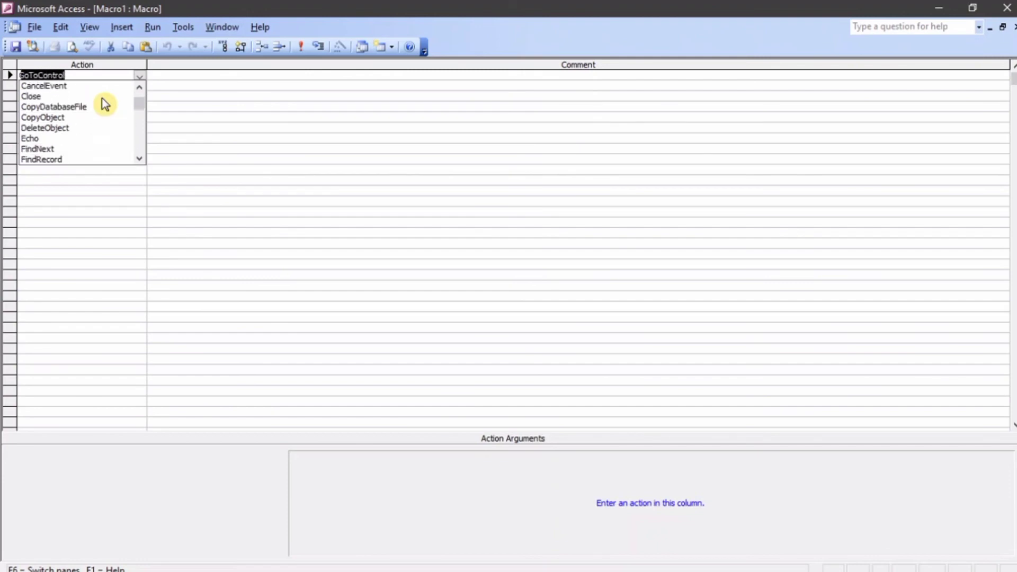
pyautogui.press('Down')
pyautogui.press('Down')
pyautogui.press('Down')
pyautogui.press('Down')
pyautogui.press('Down')
pyautogui.press('Down')
pyautogui.press('Down')
pyautogui.press('Down')
pyautogui.press('Down')
pyautogui.press('Up')
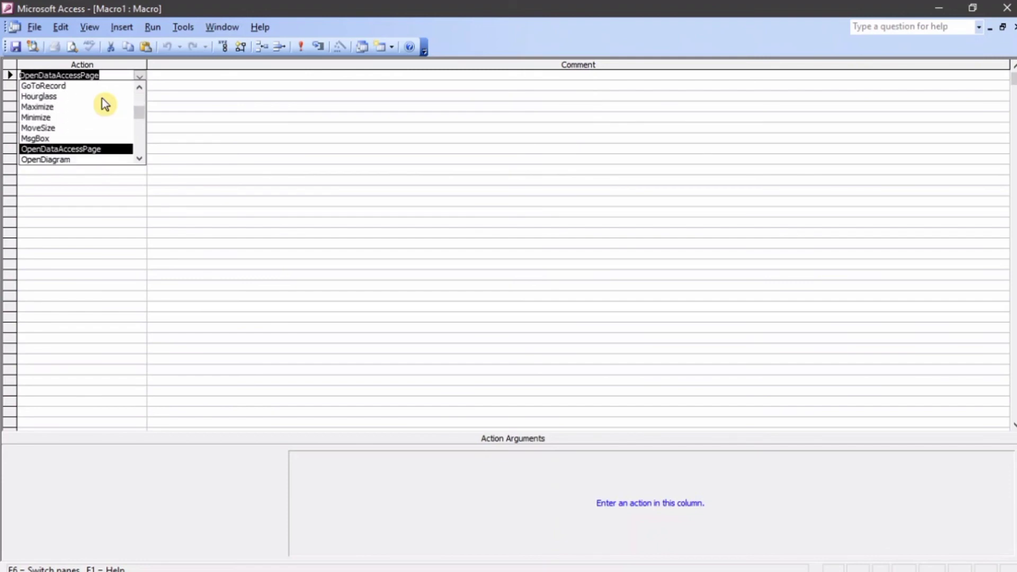
pyautogui.press('Up')
pyautogui.press('Return')
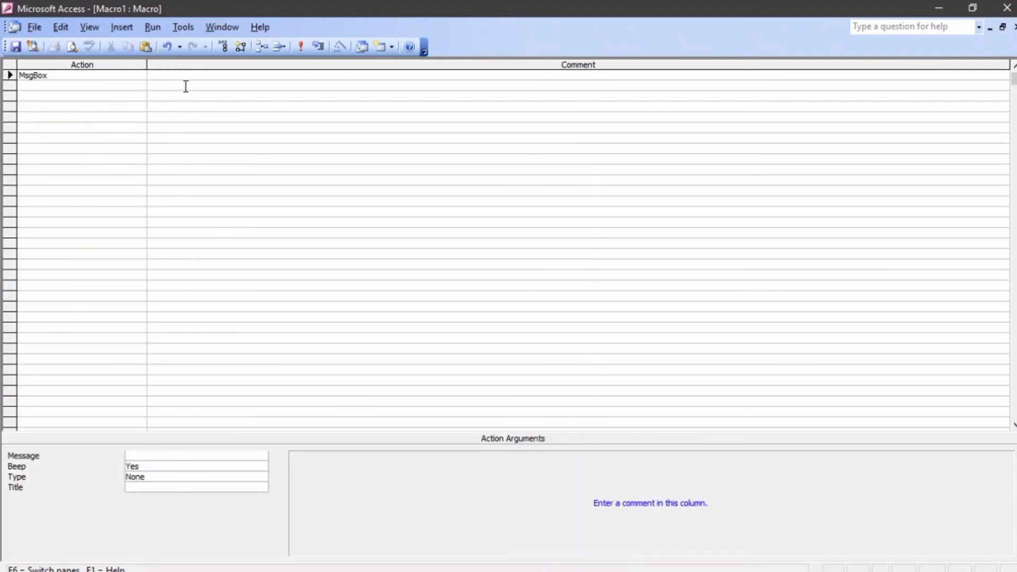
# Set the MsgBox message to Hello World, save the macro as Greetings, run it, and dismiss the message box
pyautogui.click(167, 456)
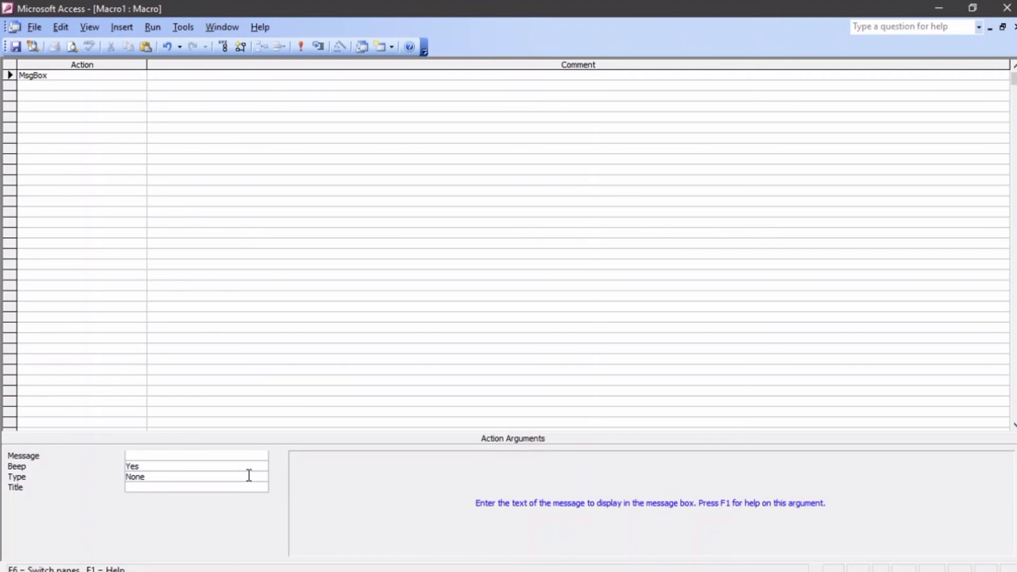
pyautogui.write('Hello World')
pyautogui.click(300, 50)
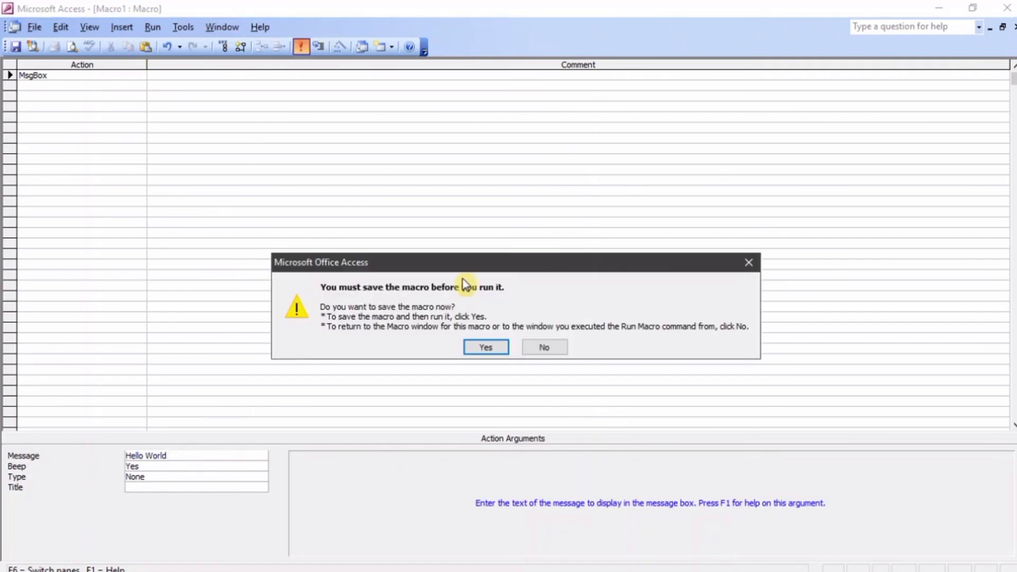
pyautogui.click(504, 347)
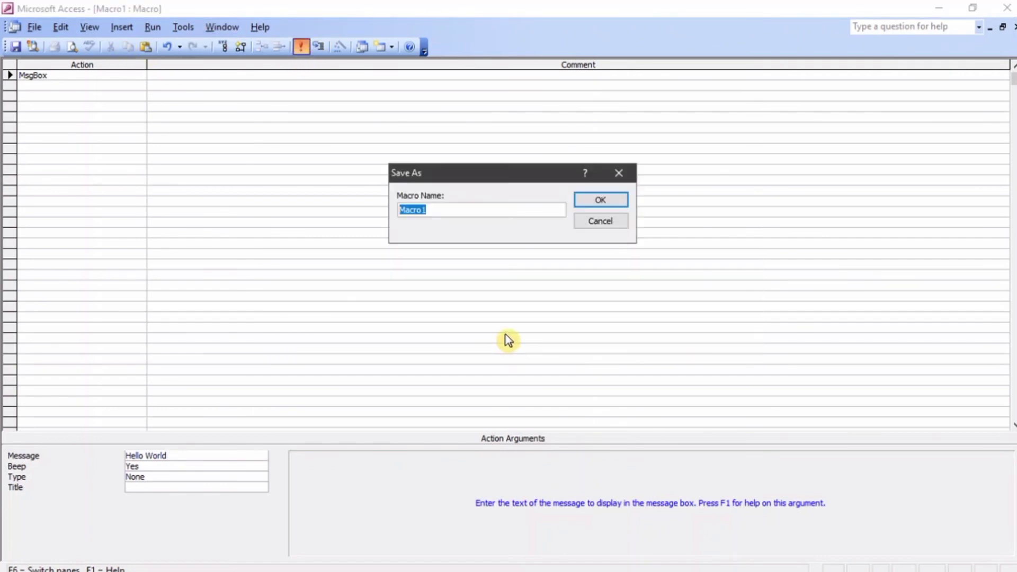
pyautogui.press('BackSpace')
pyautogui.write('etings')
pyautogui.click(580, 201)
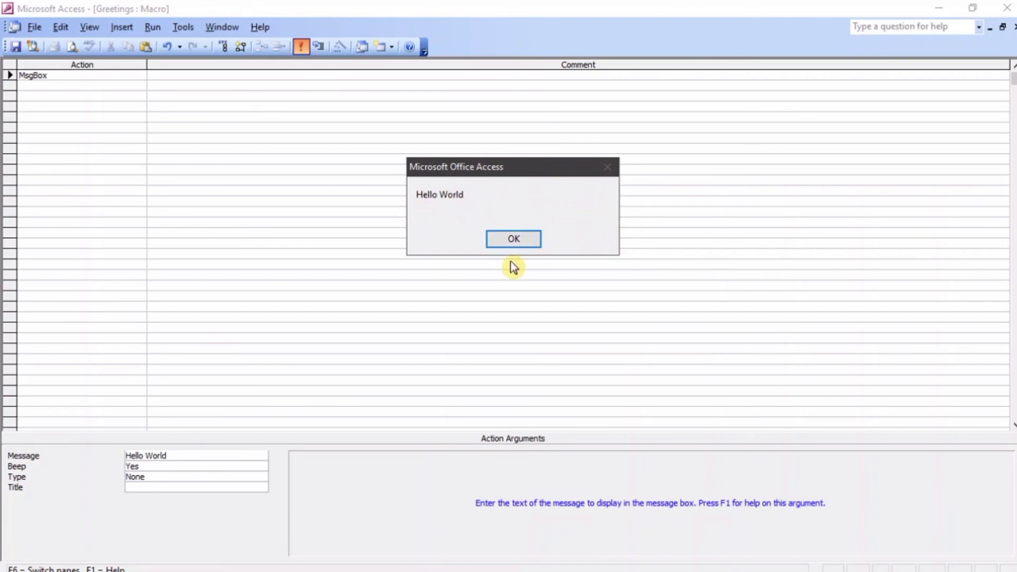
pyautogui.click(513, 245)
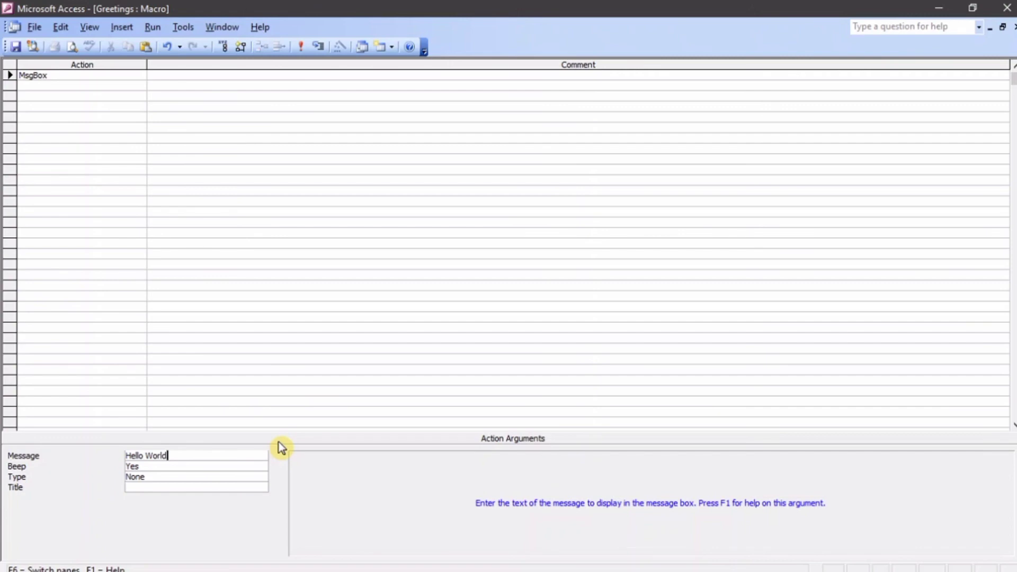
# Set the message box title to Title, save and rerun the Greetings macro, and dismiss its message box
pyautogui.click(207, 489)
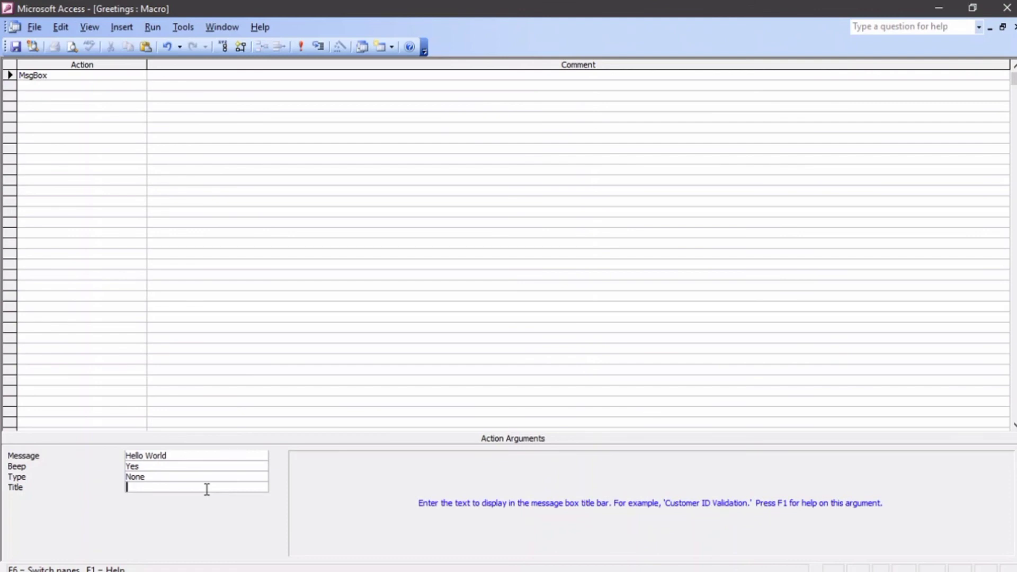
pyautogui.write('Title')
pyautogui.click(300, 46)
pyautogui.click(485, 347)
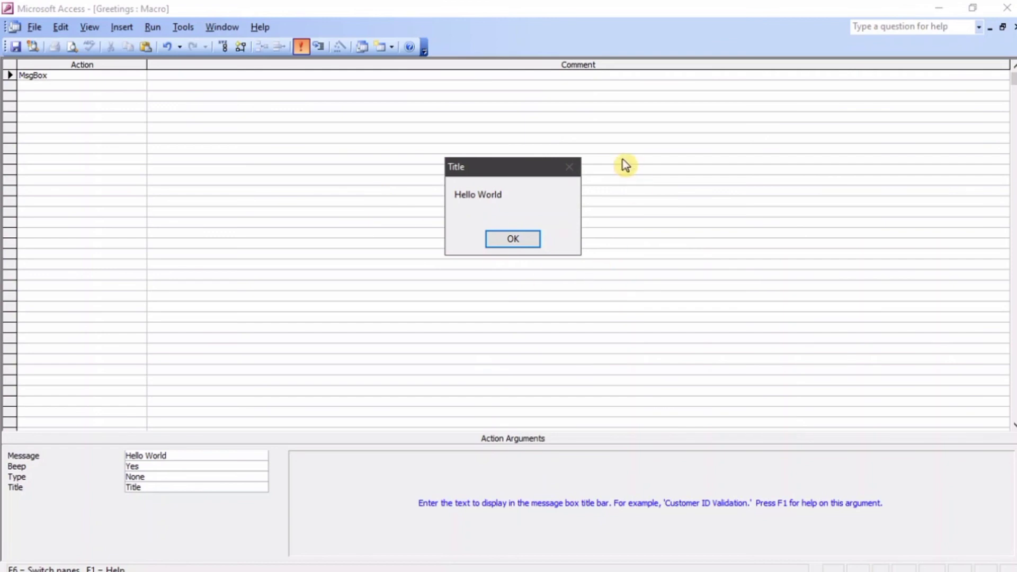
pyautogui.click(528, 242)
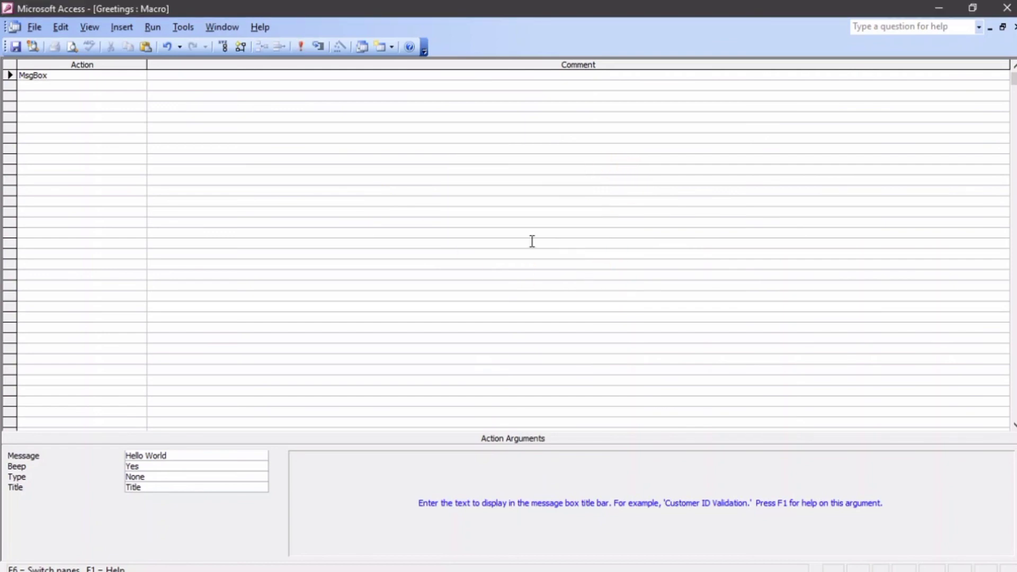